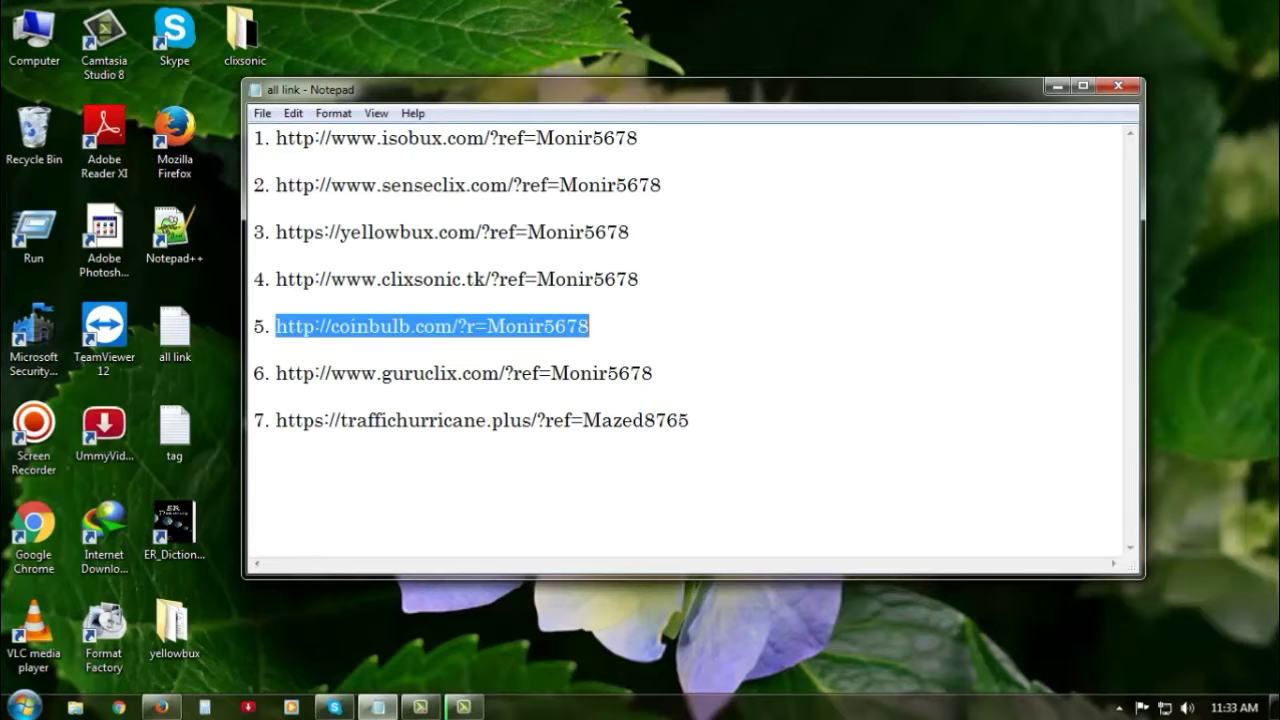
- Copy the coinbulb.com referral link from the Notepad list, switch to Firefox and open the link there
right_click(560, 320)
left_click(585, 375)
left_click(1057, 87)
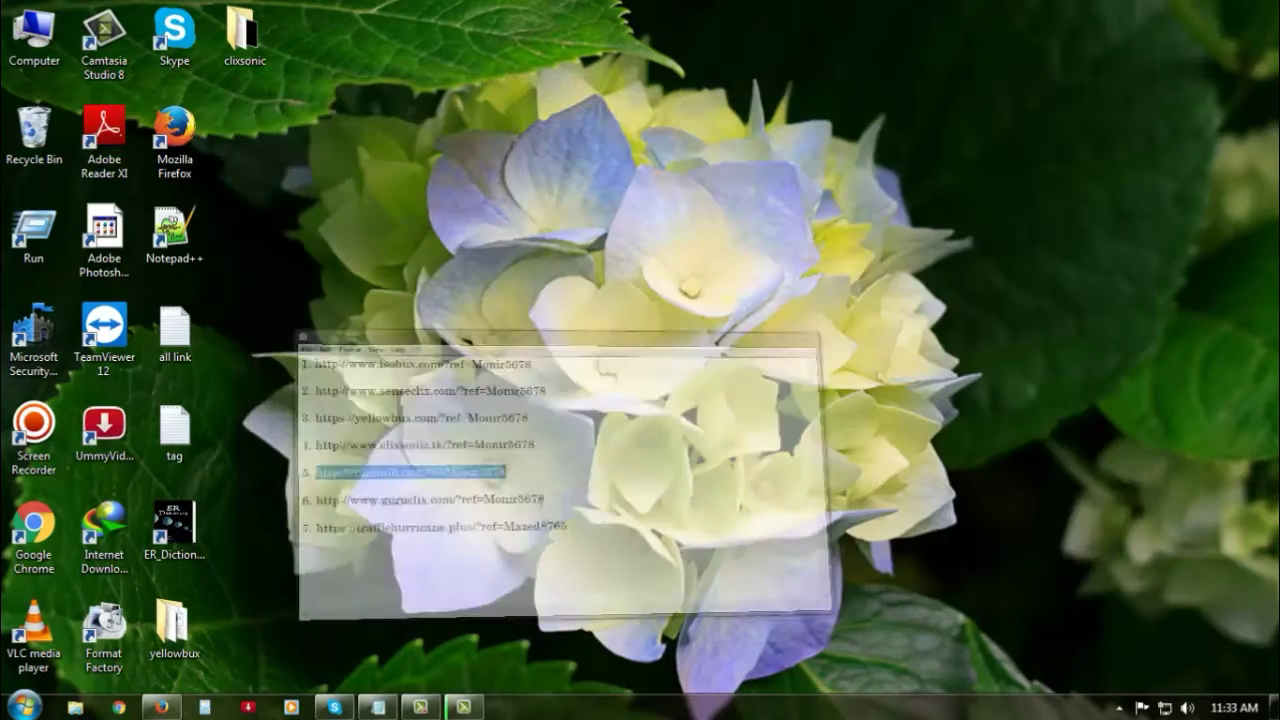
left_click(160, 707)
right_click(262, 45)
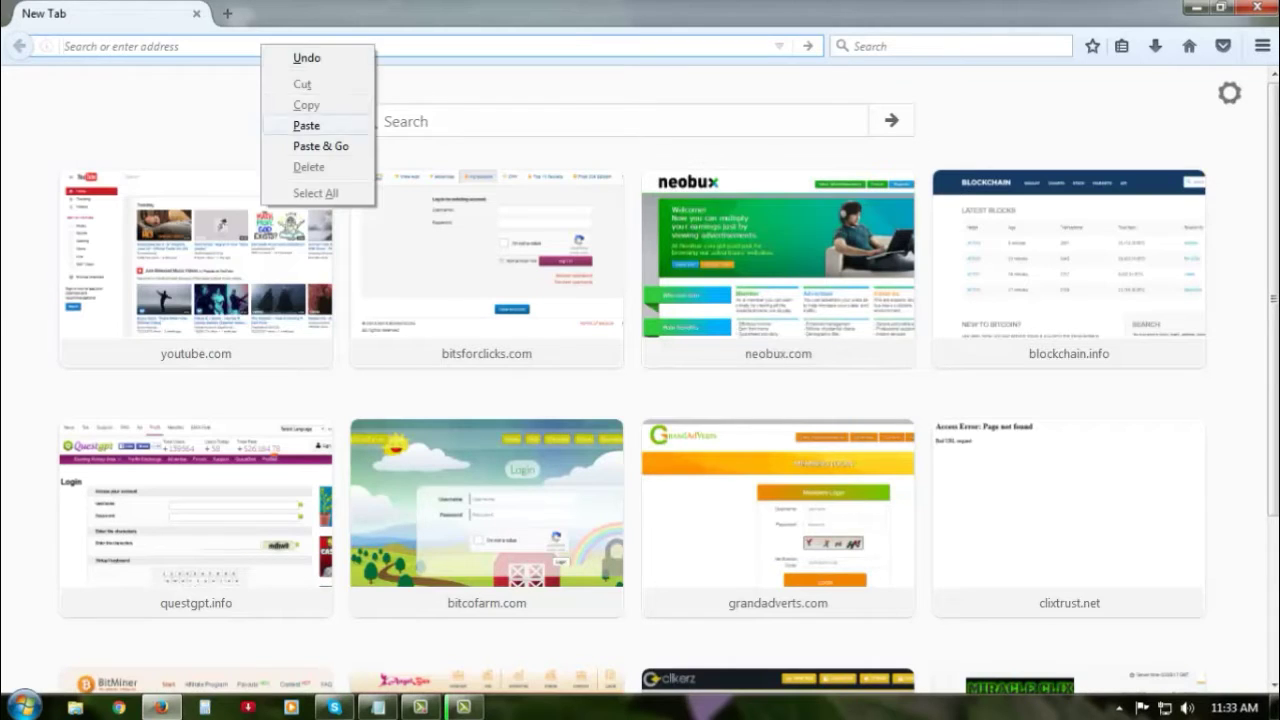
left_click(300, 143)
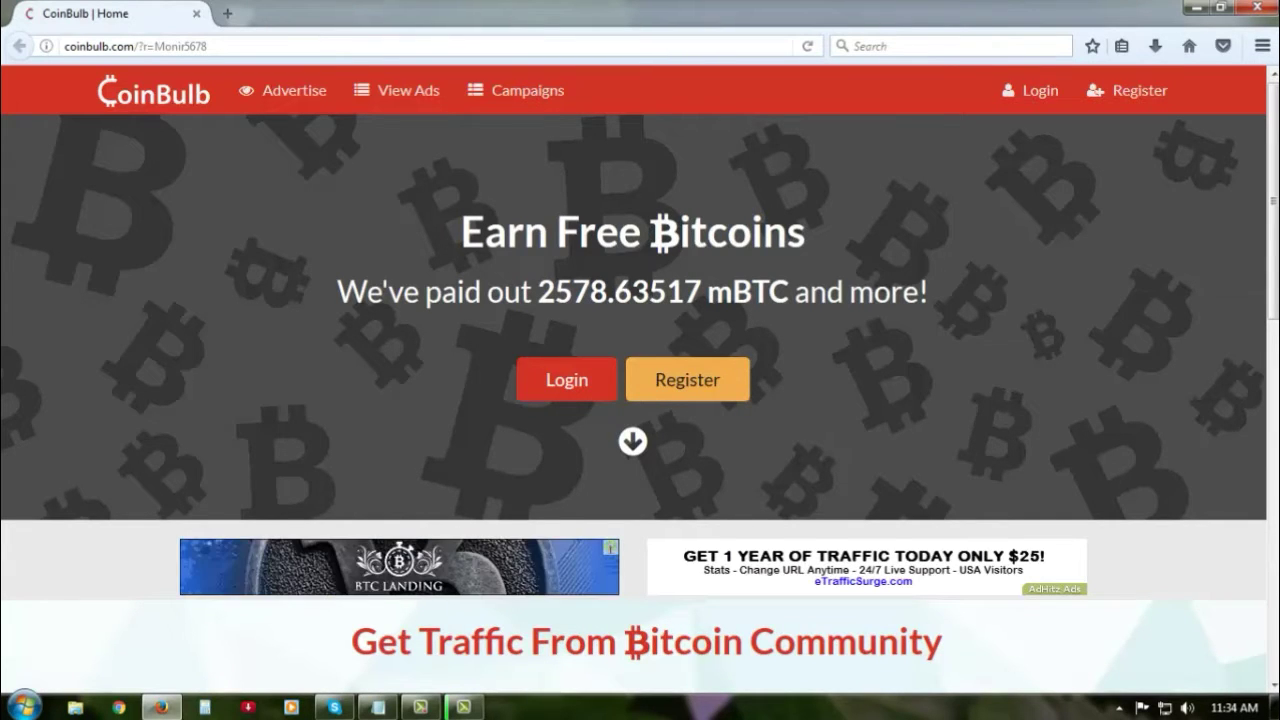
- Read through the CoinBulb home page, including the sections for advertisers and for clickers
scroll(671, 392, "down", 6)
scroll(670, 384, "down", 2)
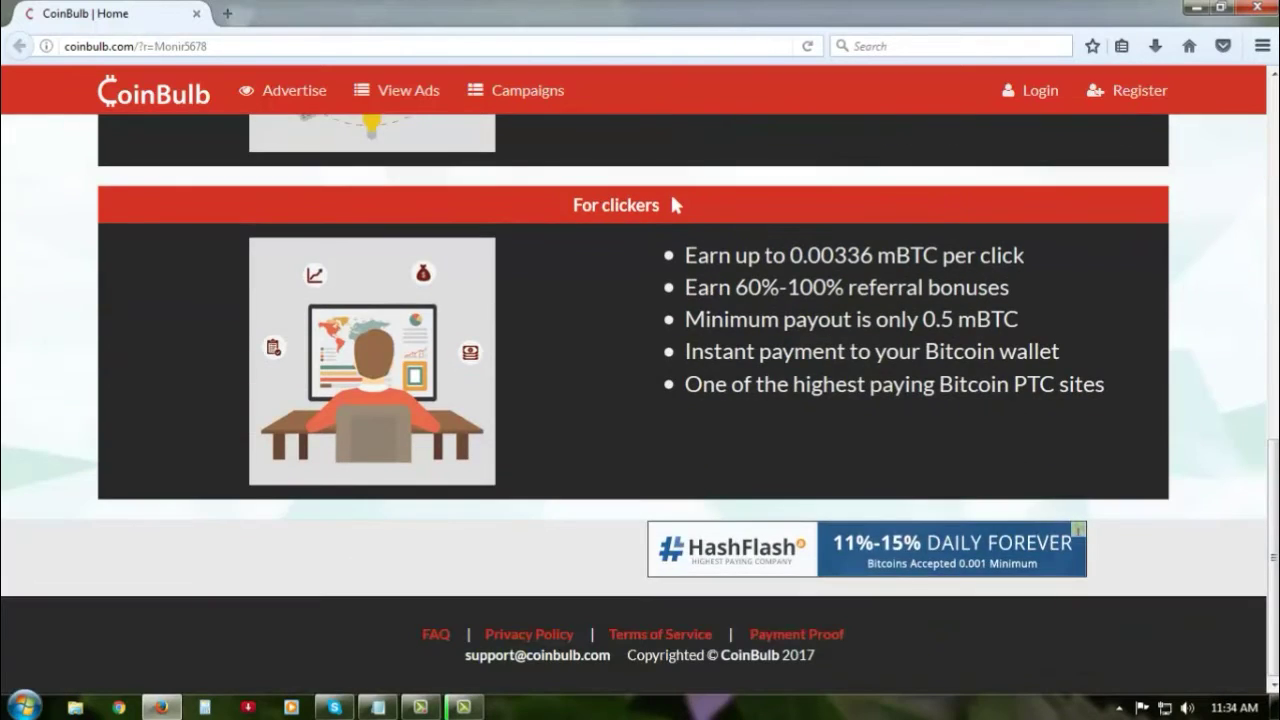
scroll(670, 198, "up", 8)
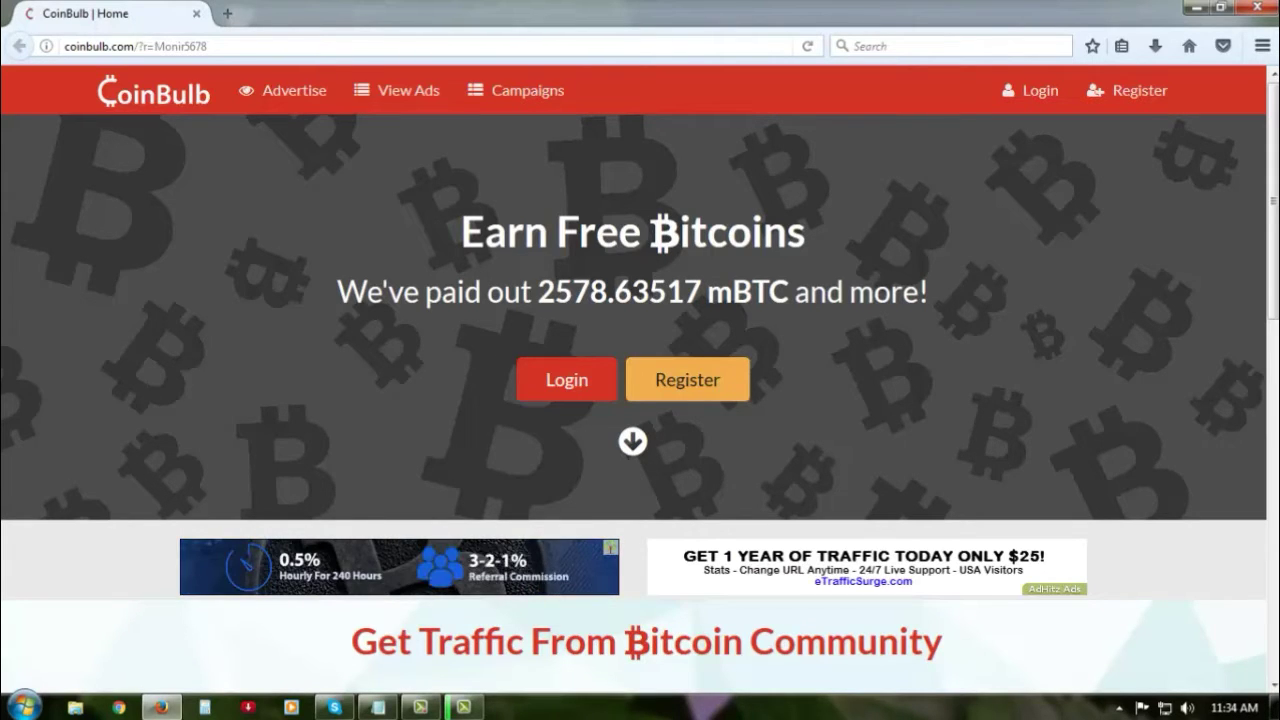
scroll(566, 380, "down", 4)
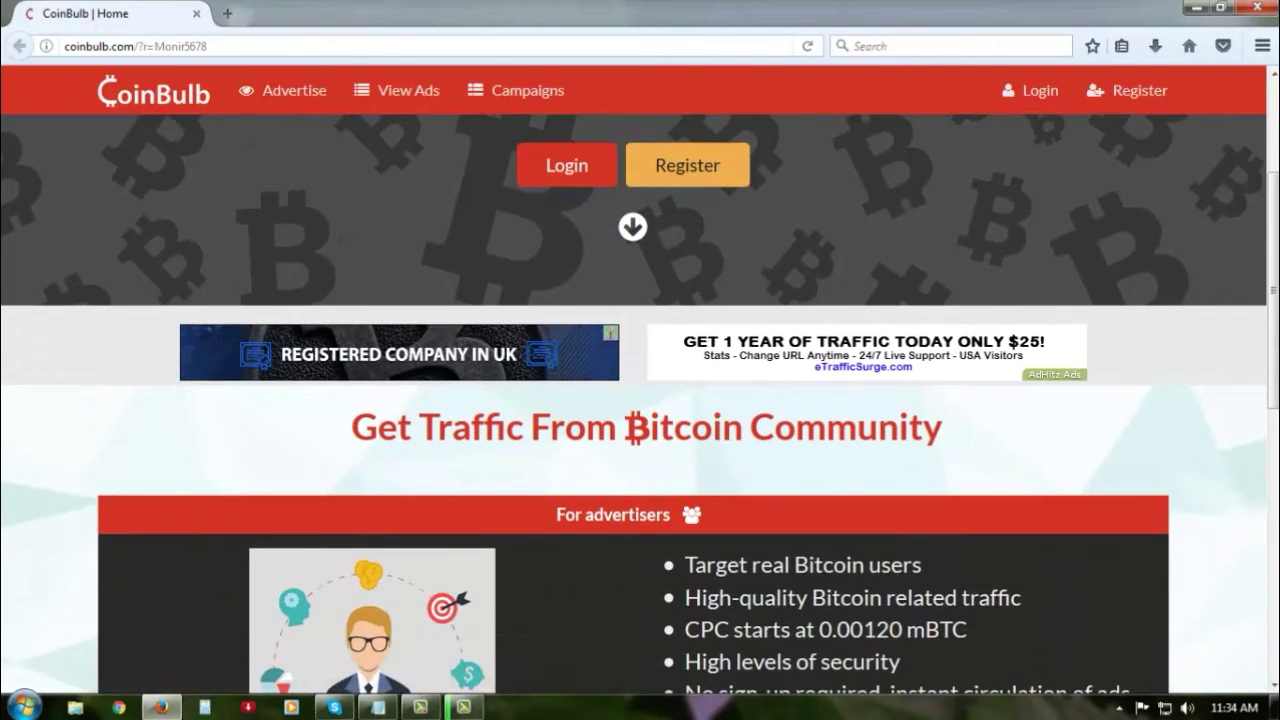
scroll(672, 632, "down", 4)
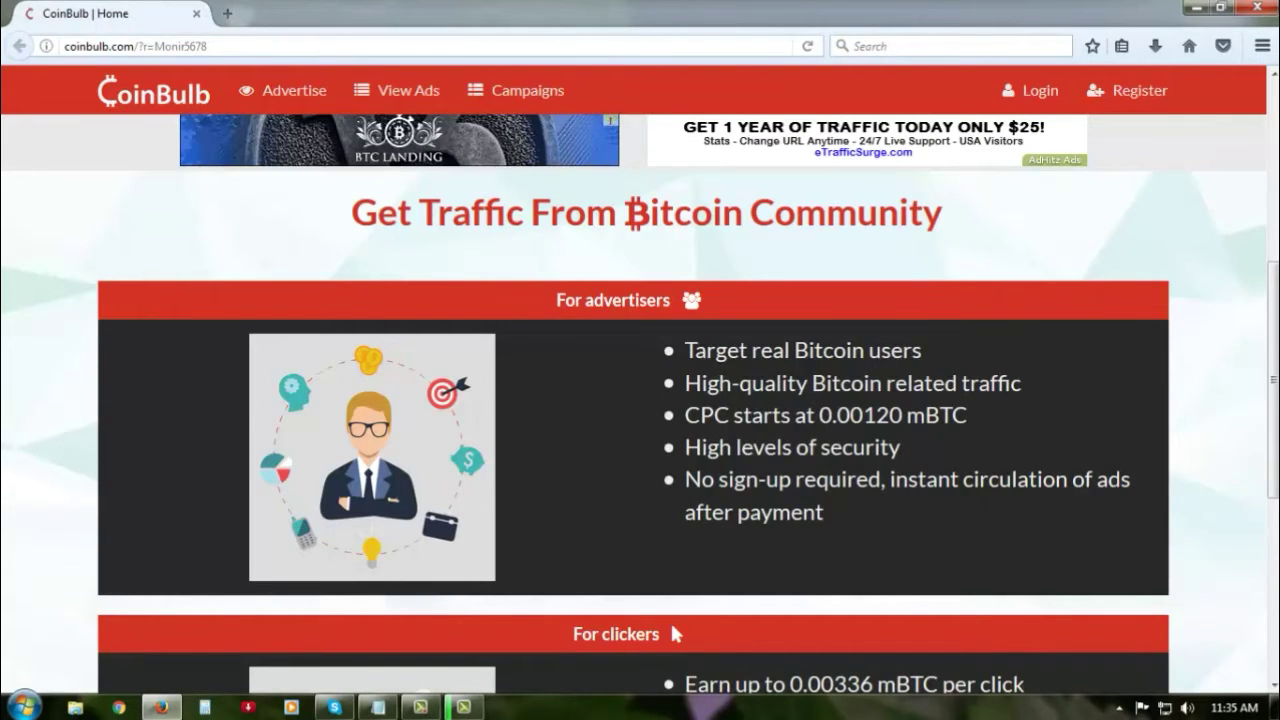
scroll(672, 627, "down", 3)
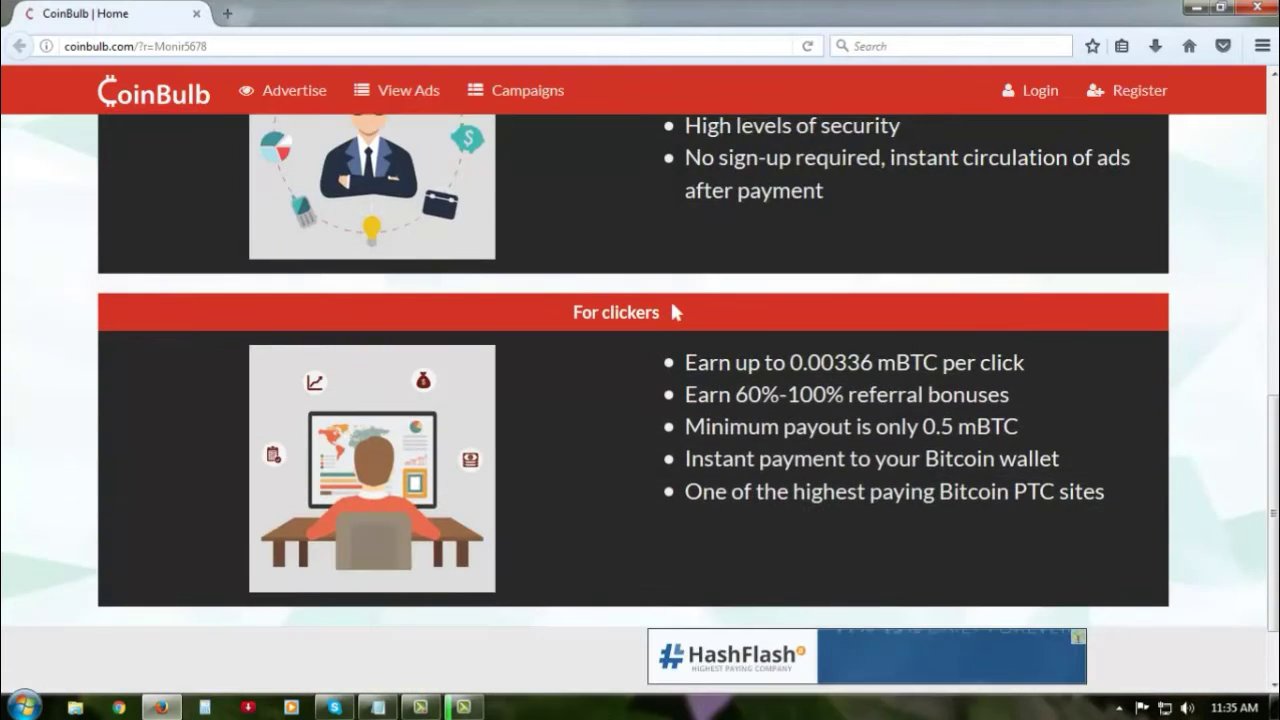
scroll(672, 306, "down", 1)
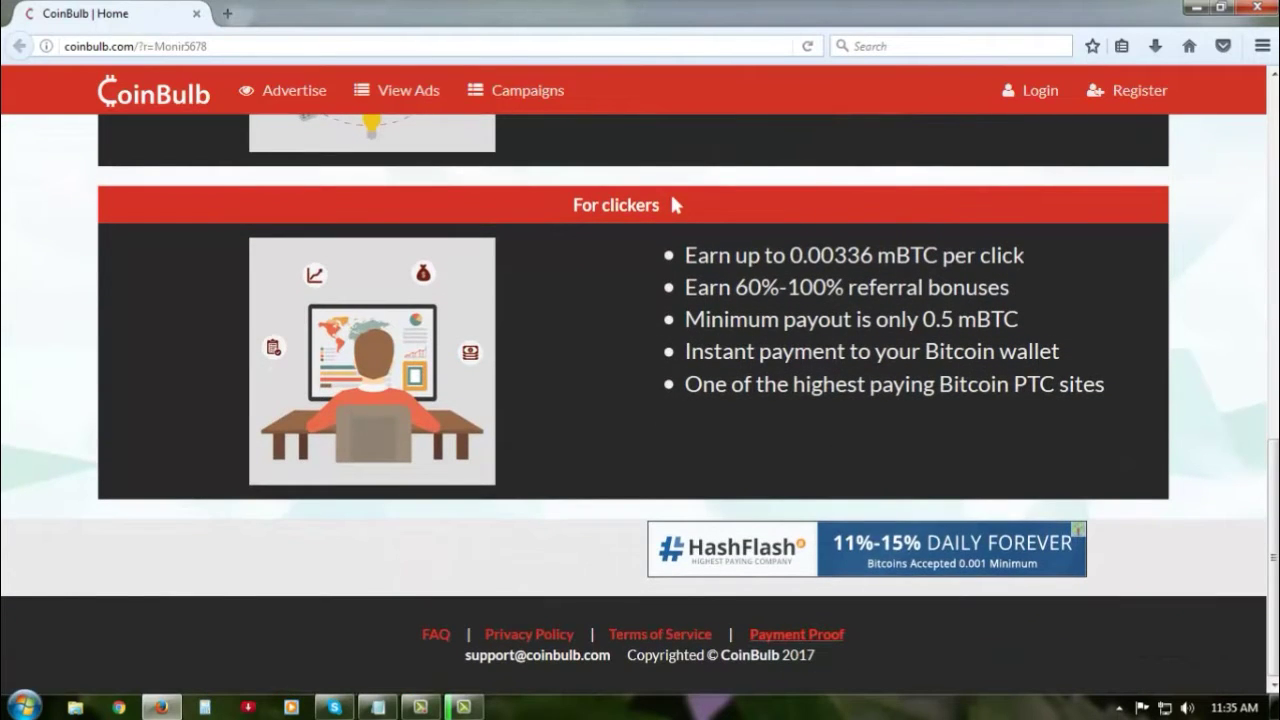
- Open the Payment Proof page and examine the list of the latest payments
left_click(796, 634)
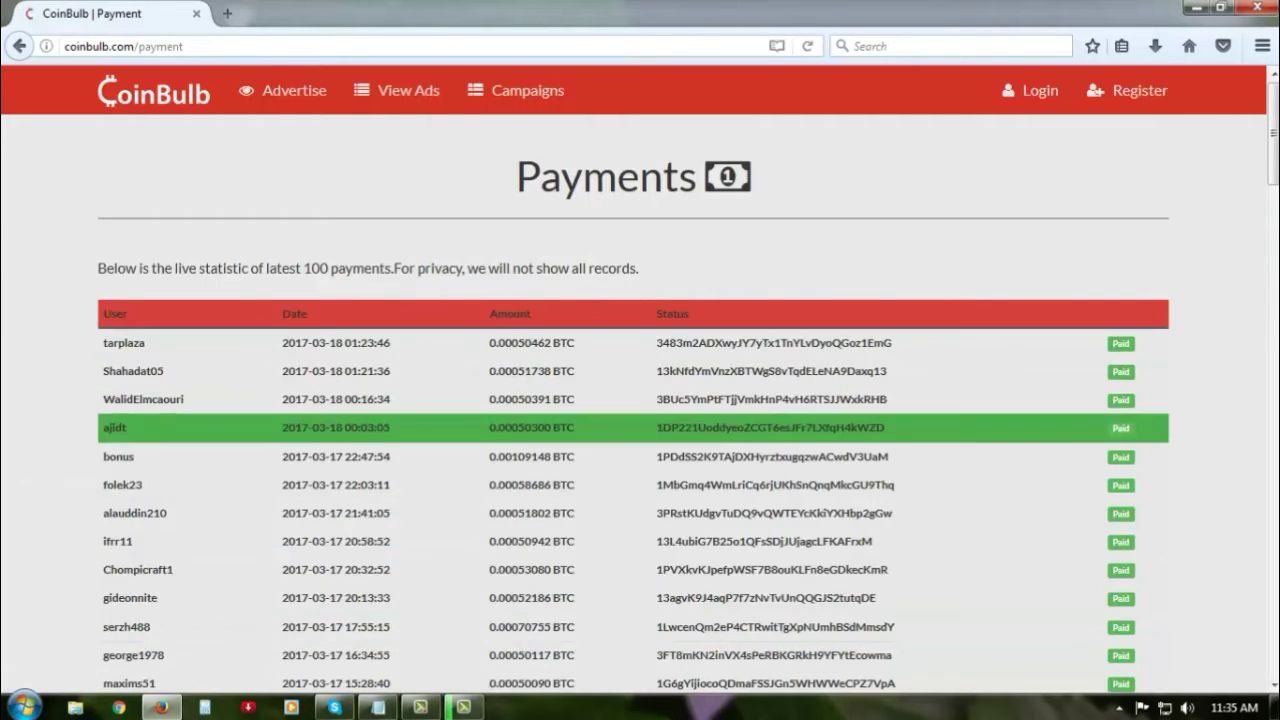
scroll(640, 400, "down", 6)
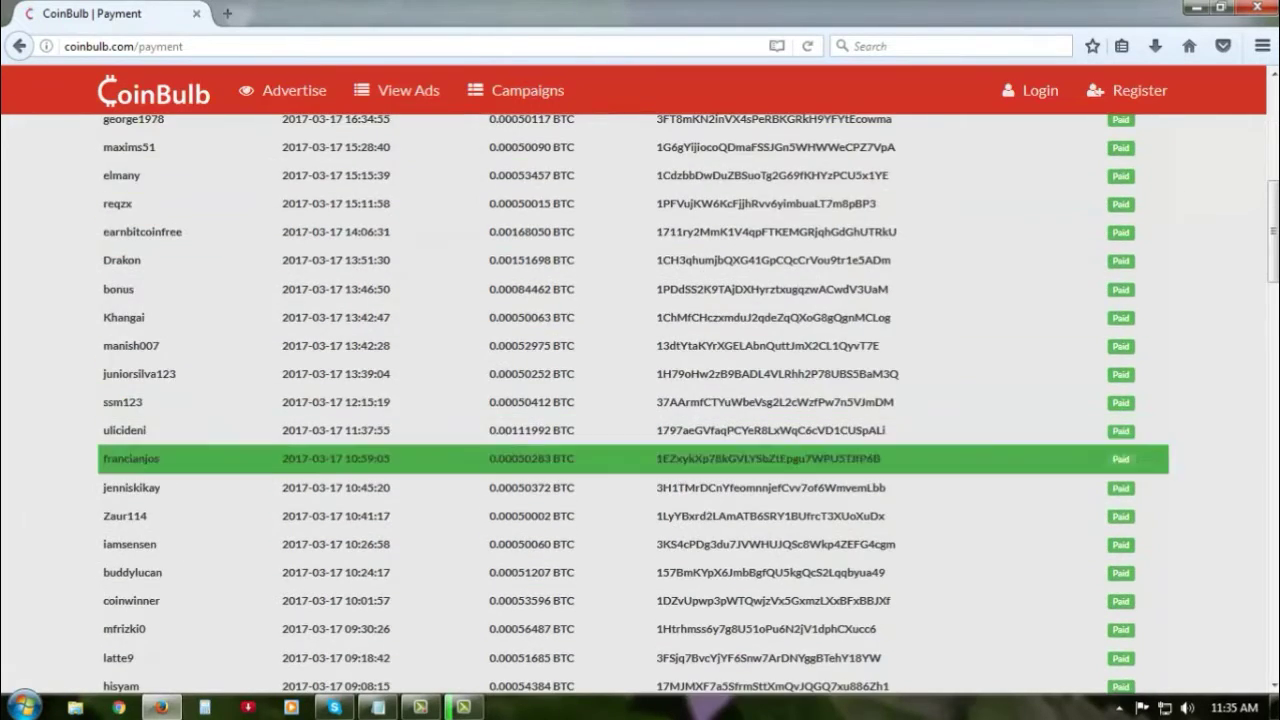
scroll(640, 400, "up", 6)
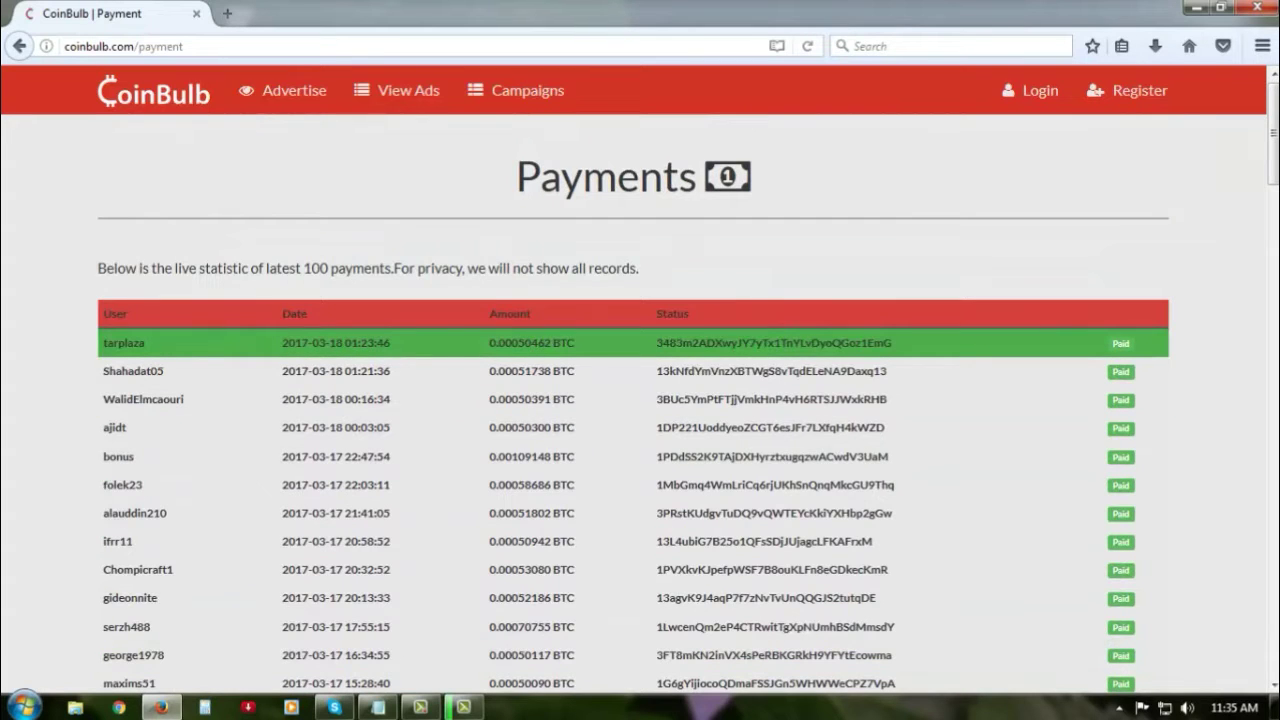
scroll(640, 400, "down", 3)
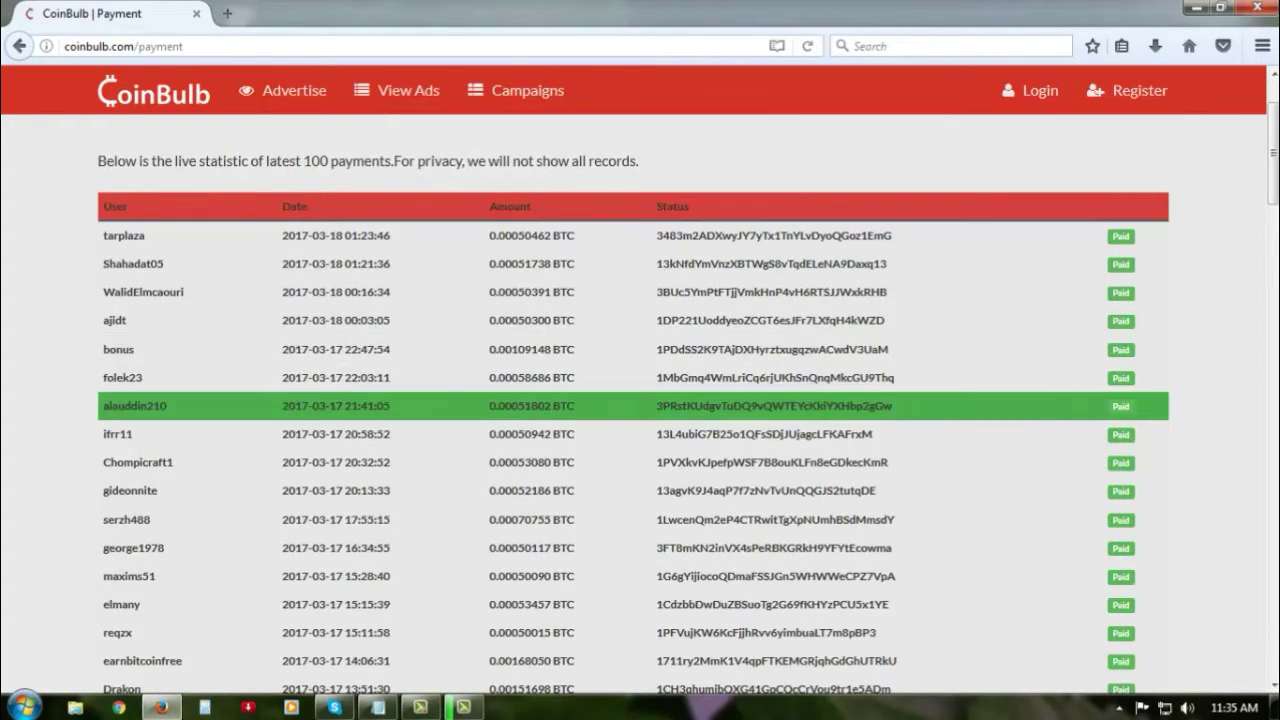
scroll(640, 400, "down", 20)
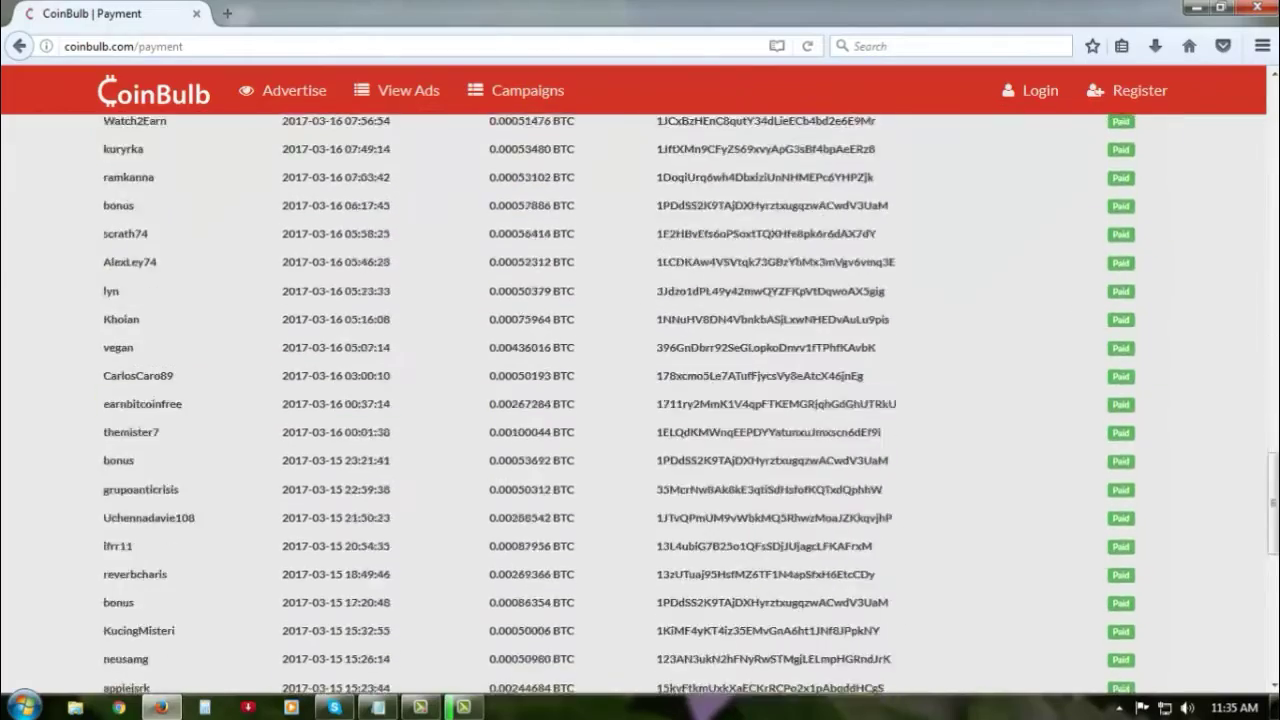
scroll(640, 400, "down", 3)
scroll(640, 400, "up", 15)
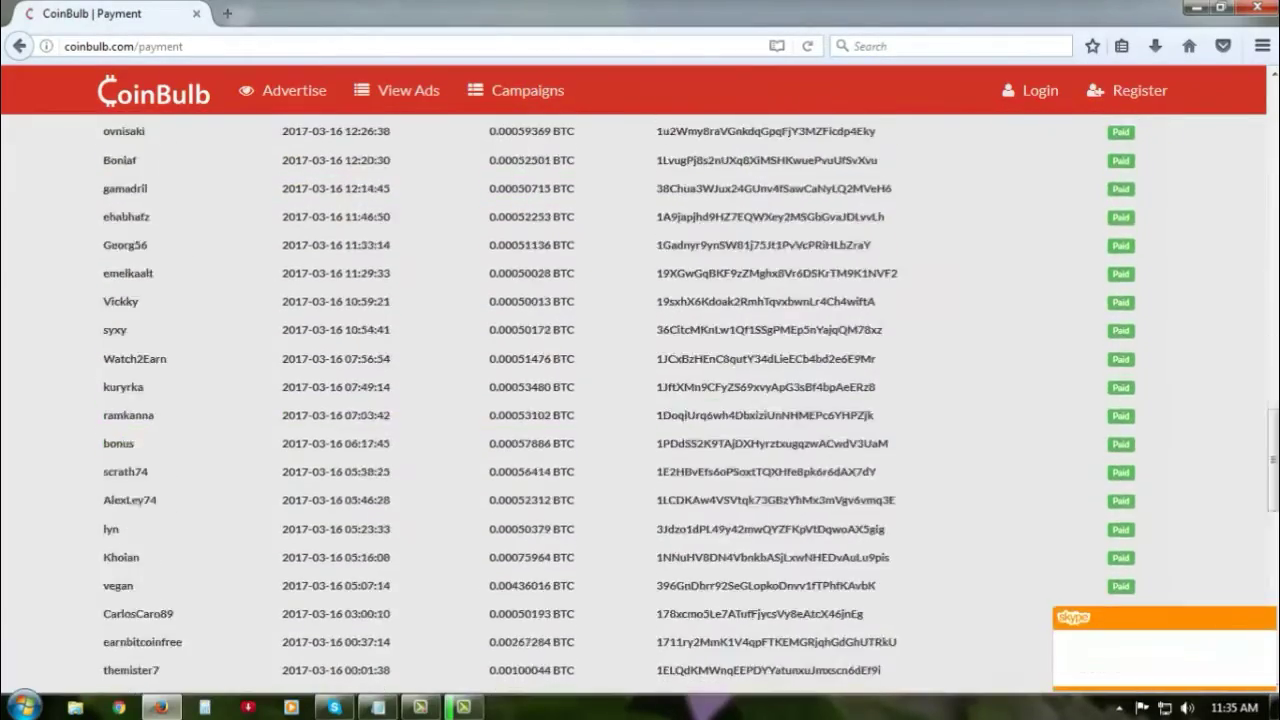
scroll(640, 400, "up", 10)
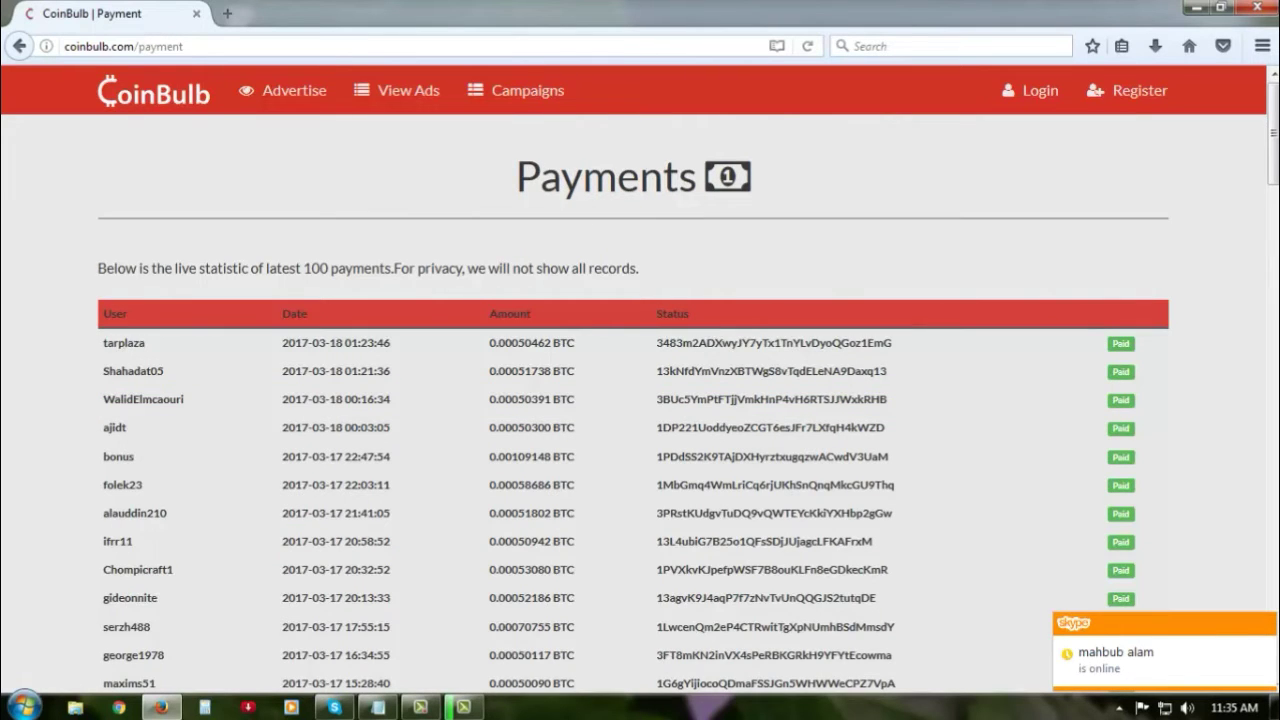
- Return to the CoinBulb home page and open the account registration form
left_click(153, 91)
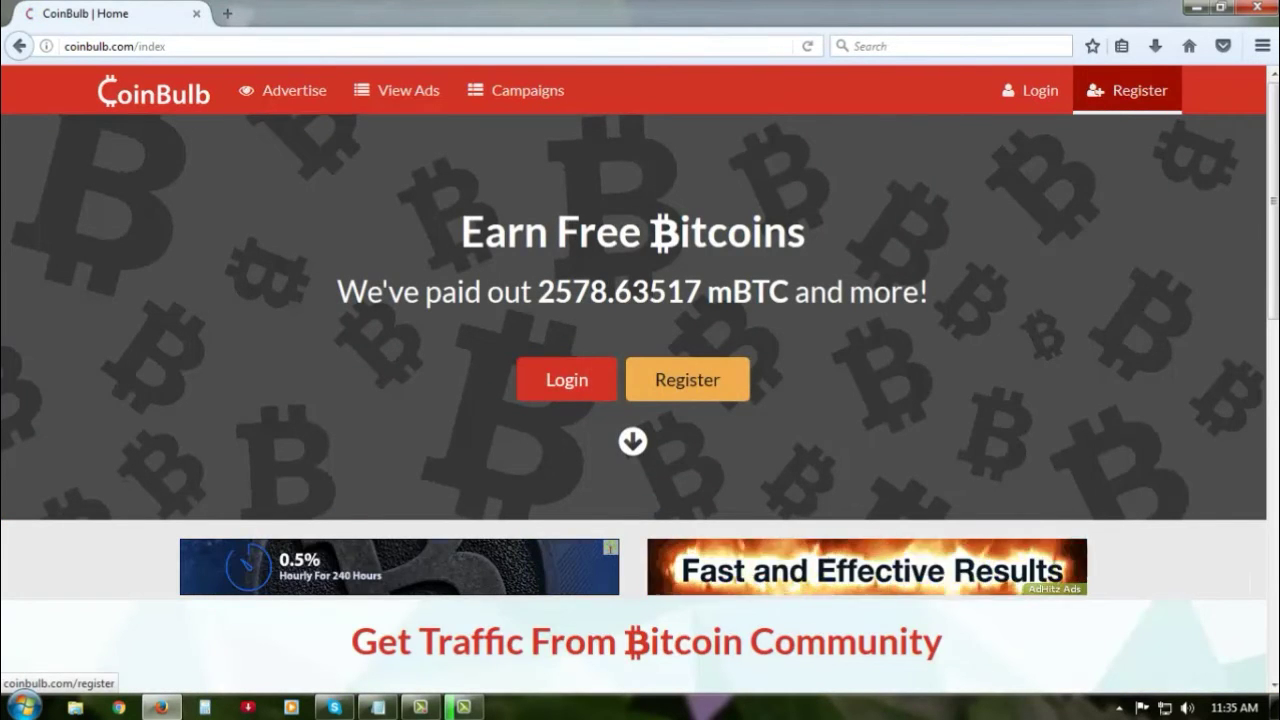
left_click(1127, 90)
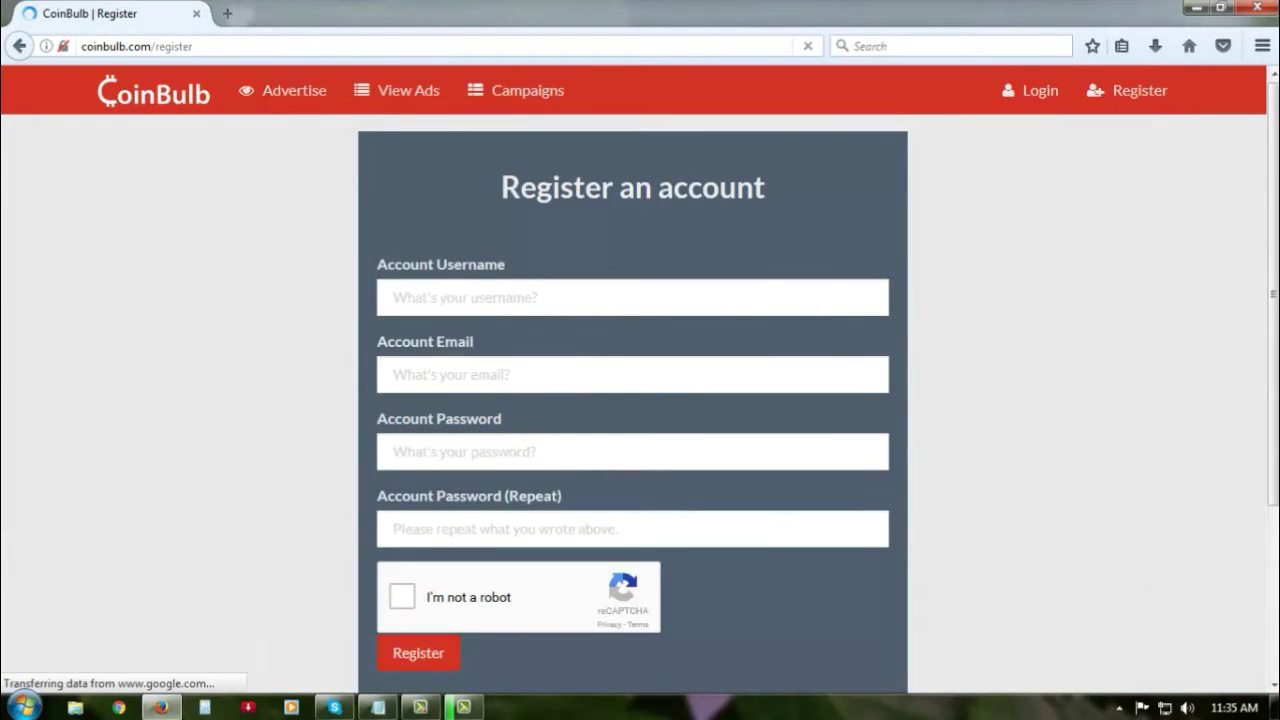
scroll(640, 400, "down", 3)
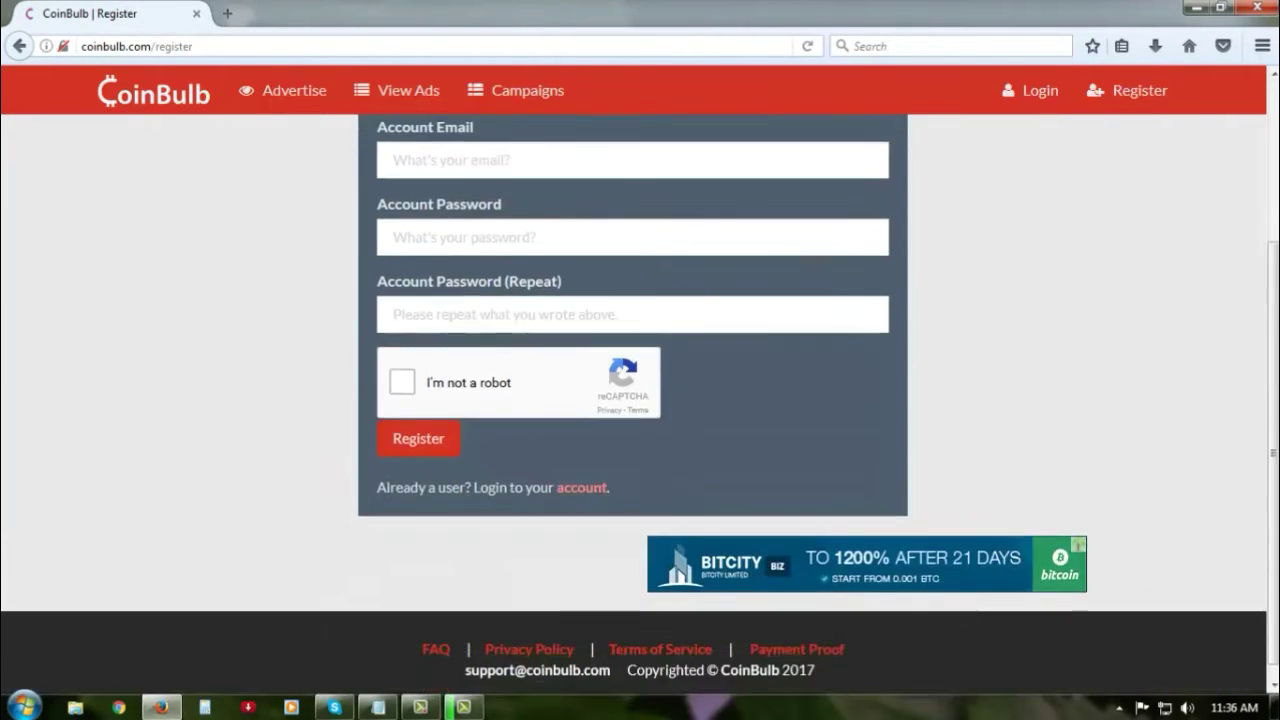
scroll(640, 400, "up", 3)
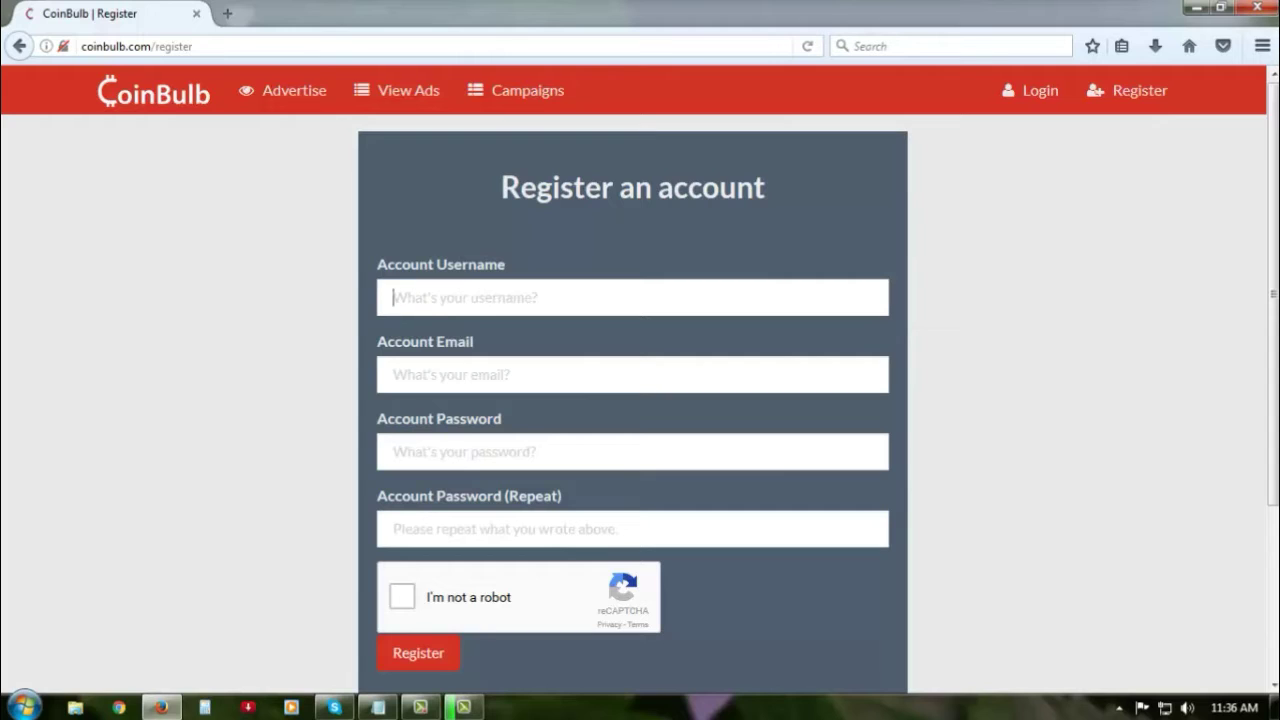
left_click(393, 374)
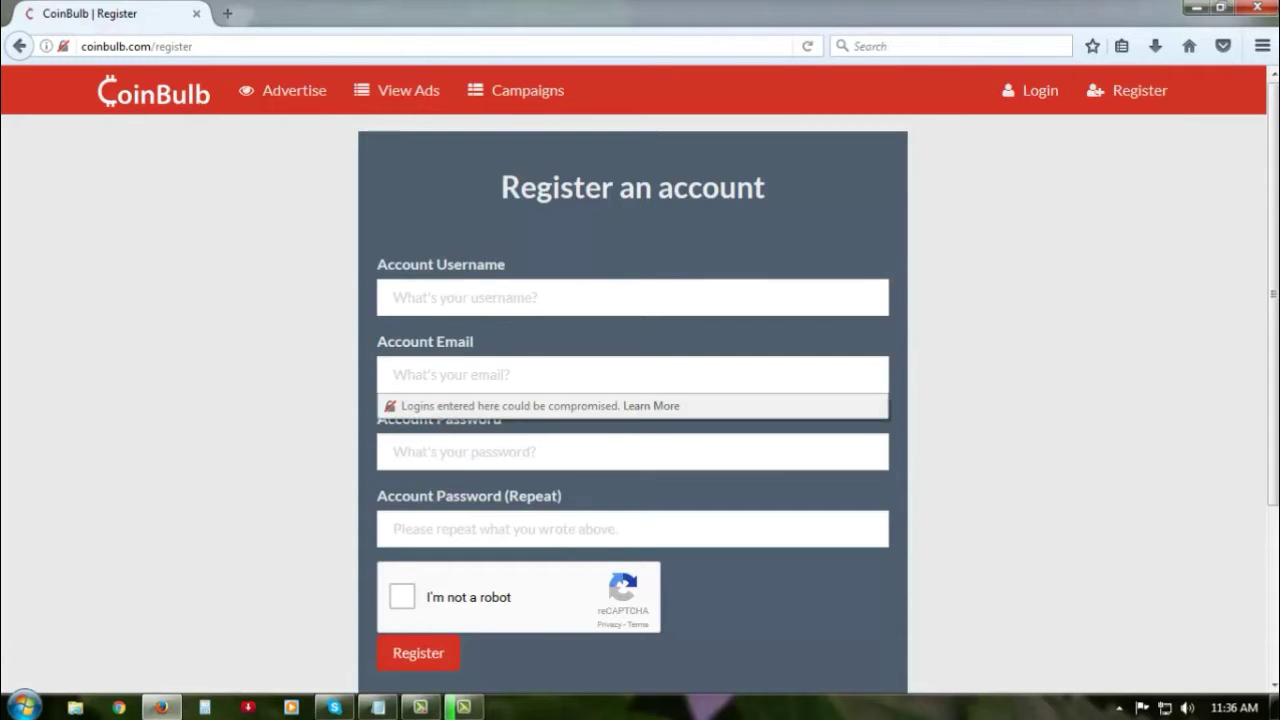
key("Escape")
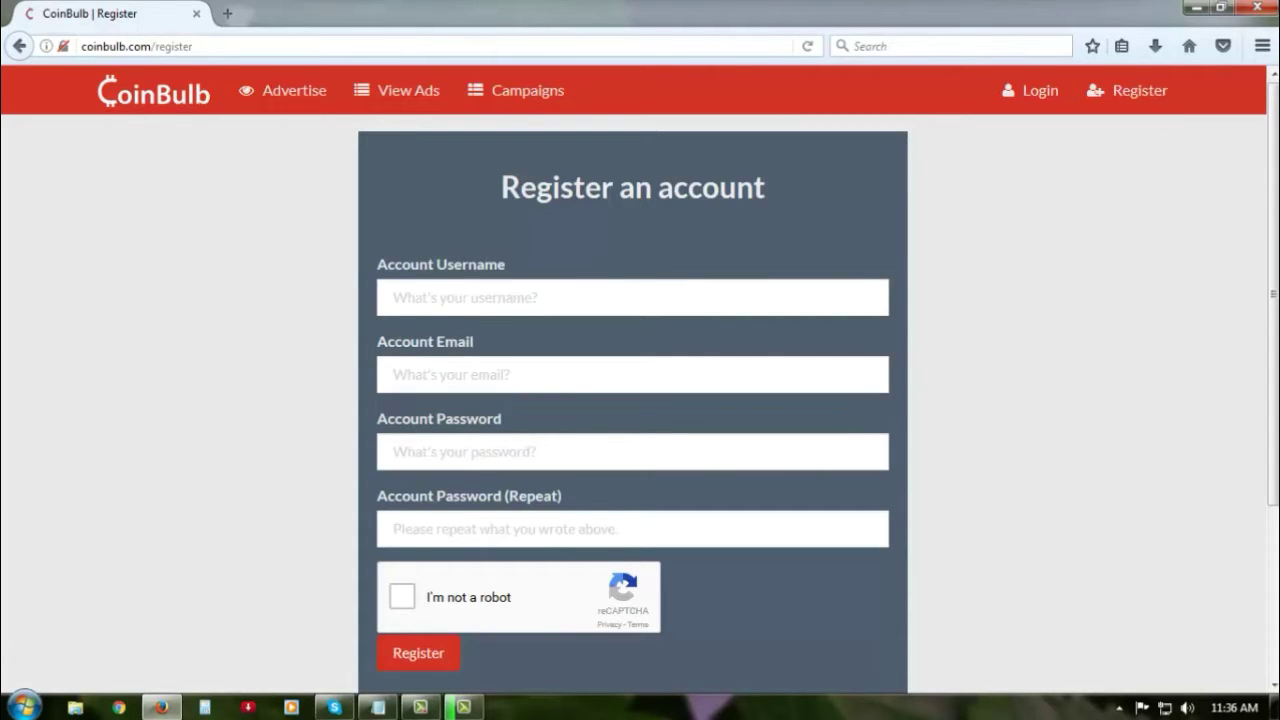
left_click(393, 451)
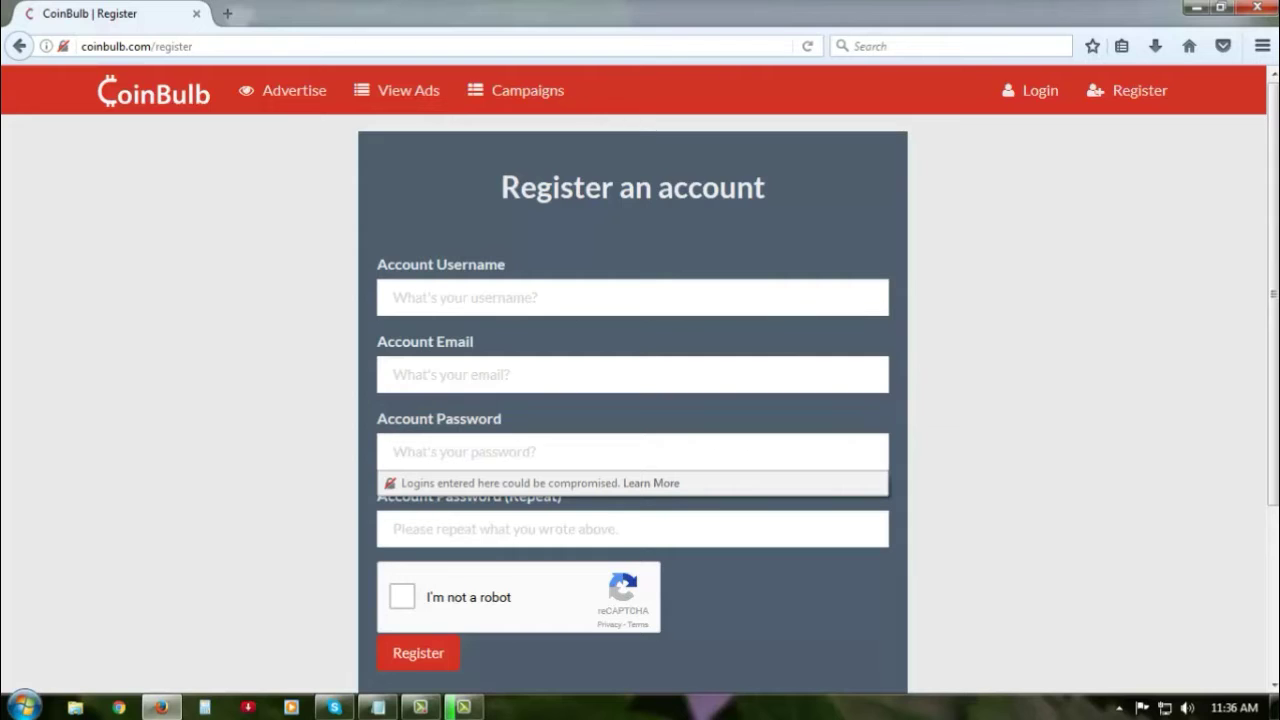
left_click(393, 529)
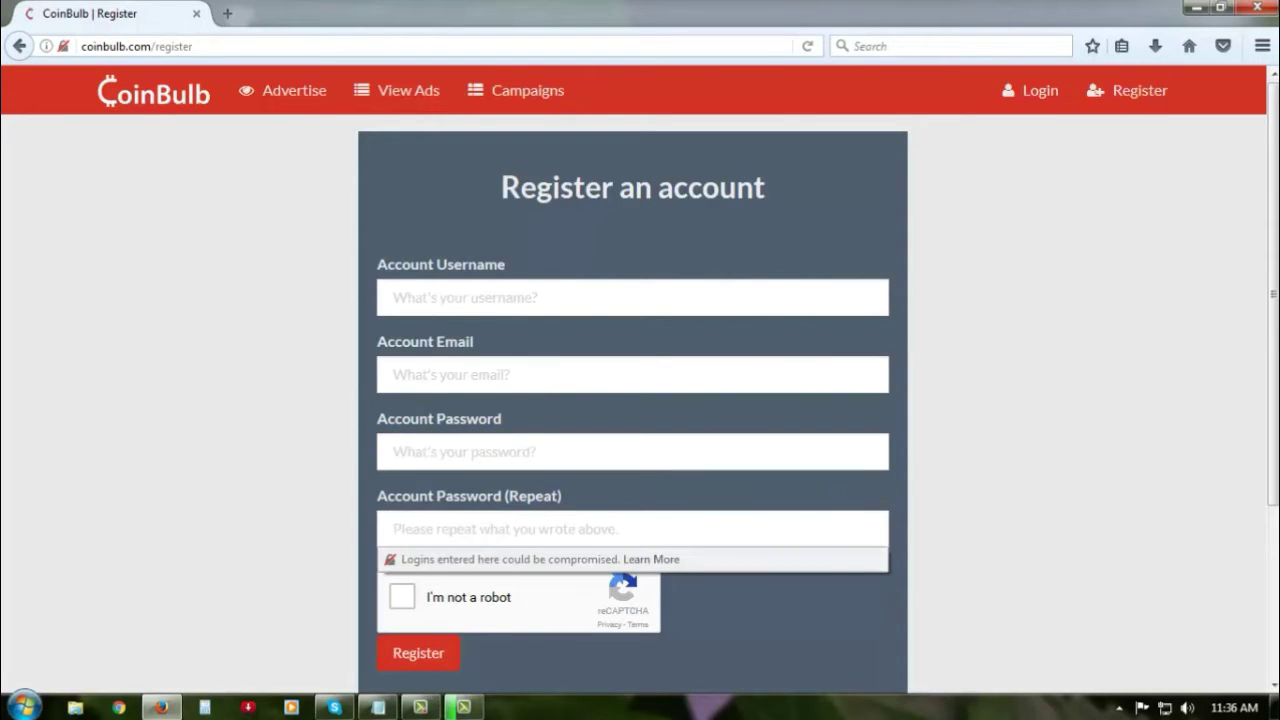
left_click(393, 451)
left_click(393, 529)
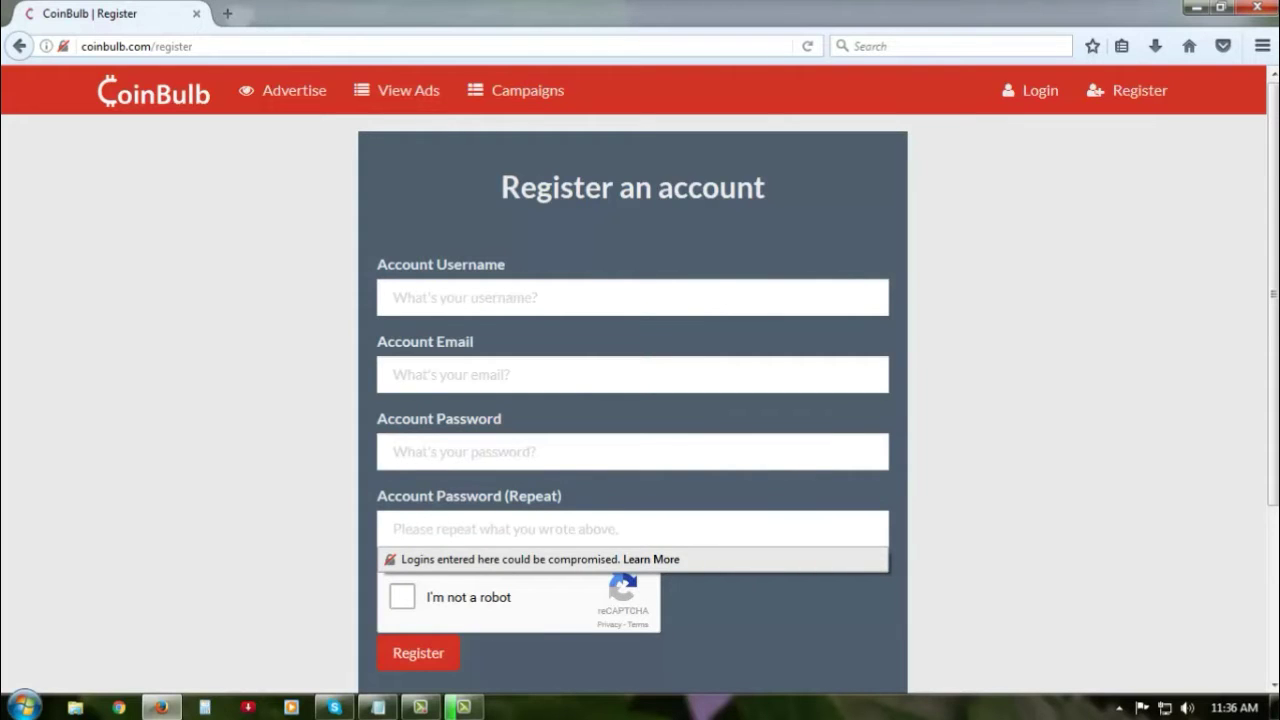
- Complete the "I'm not a robot" check by selecting the street sign squares in both image challenges and verifying
left_click(402, 597)
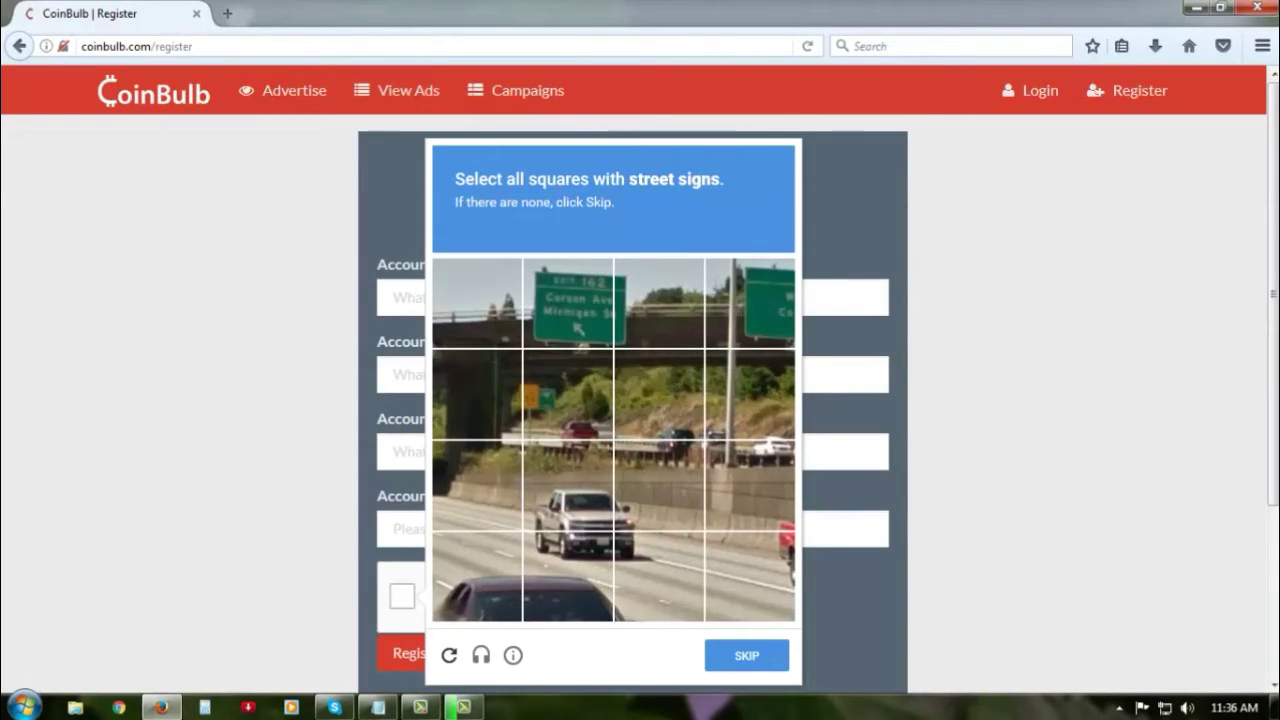
left_click(568, 303)
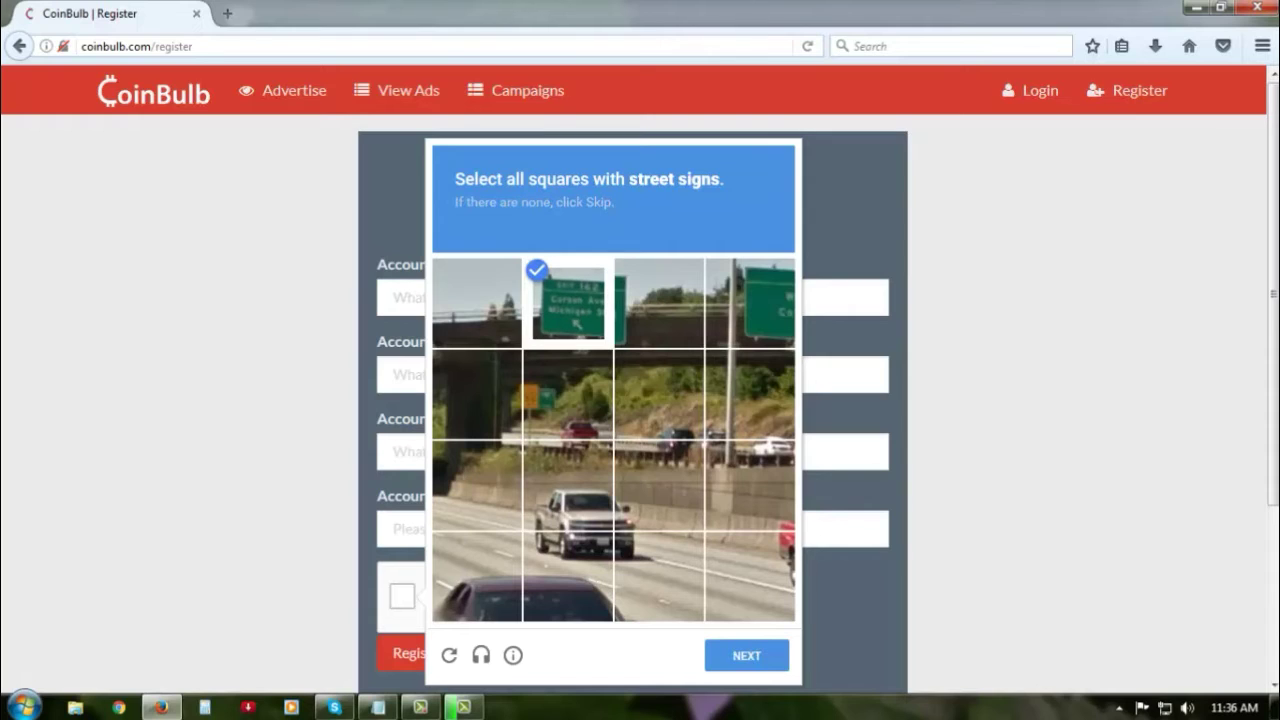
left_click(659, 303)
left_click(750, 303)
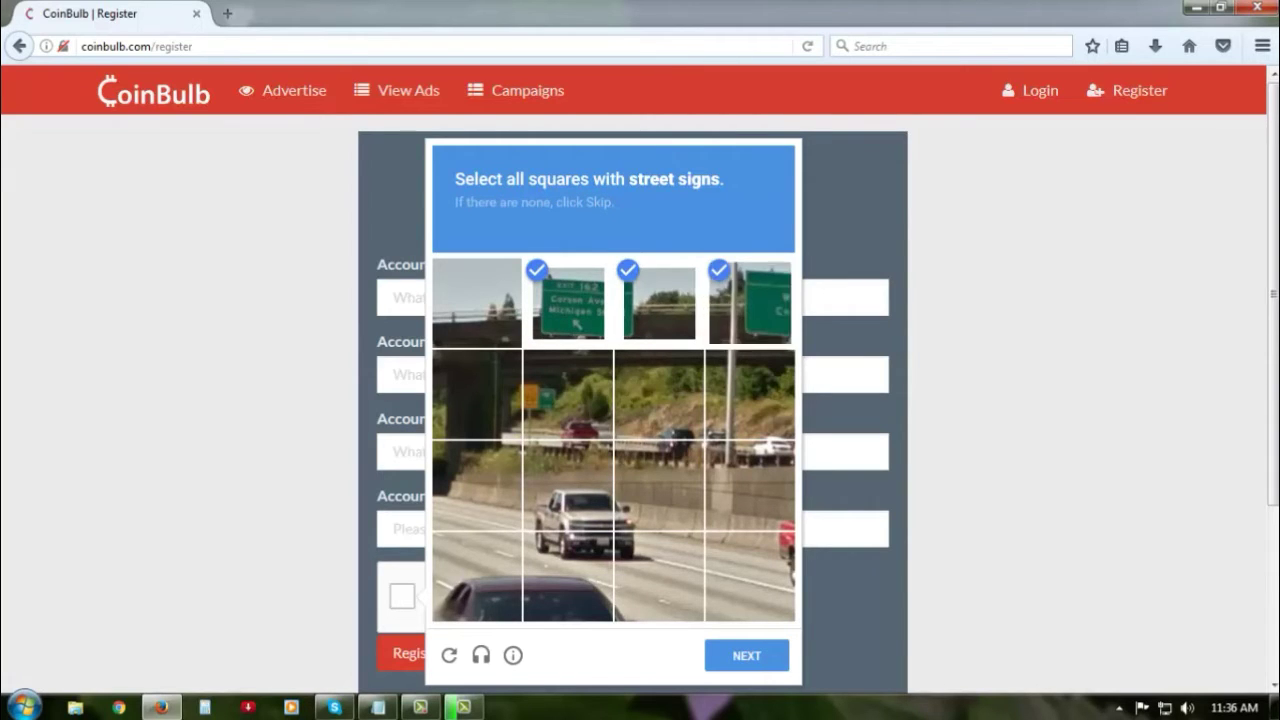
left_click(568, 394)
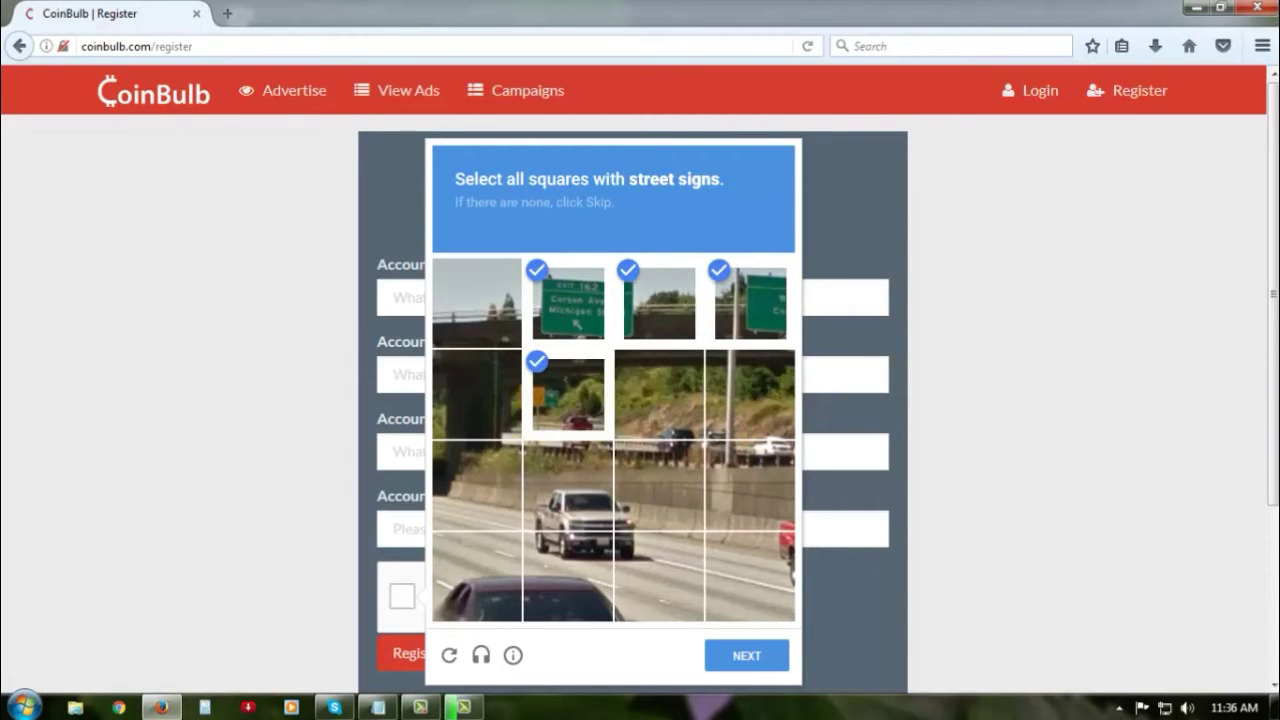
left_click(746, 655)
left_click(568, 485)
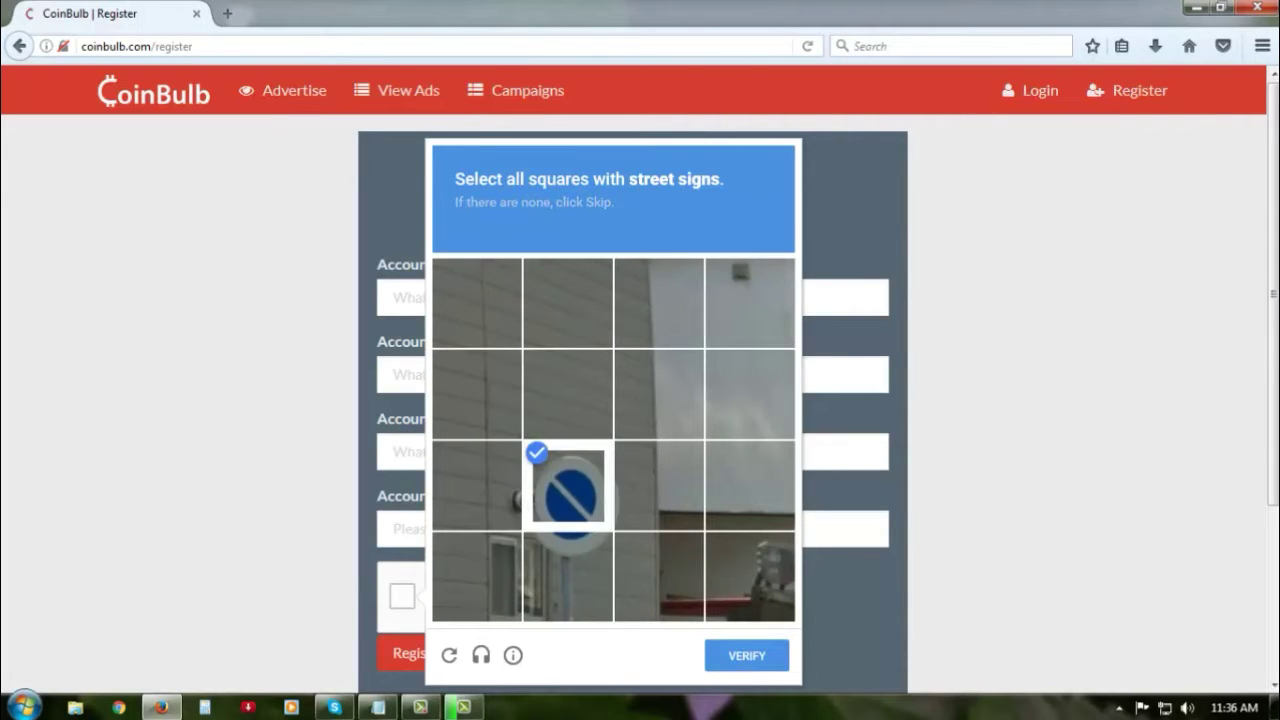
left_click(568, 576)
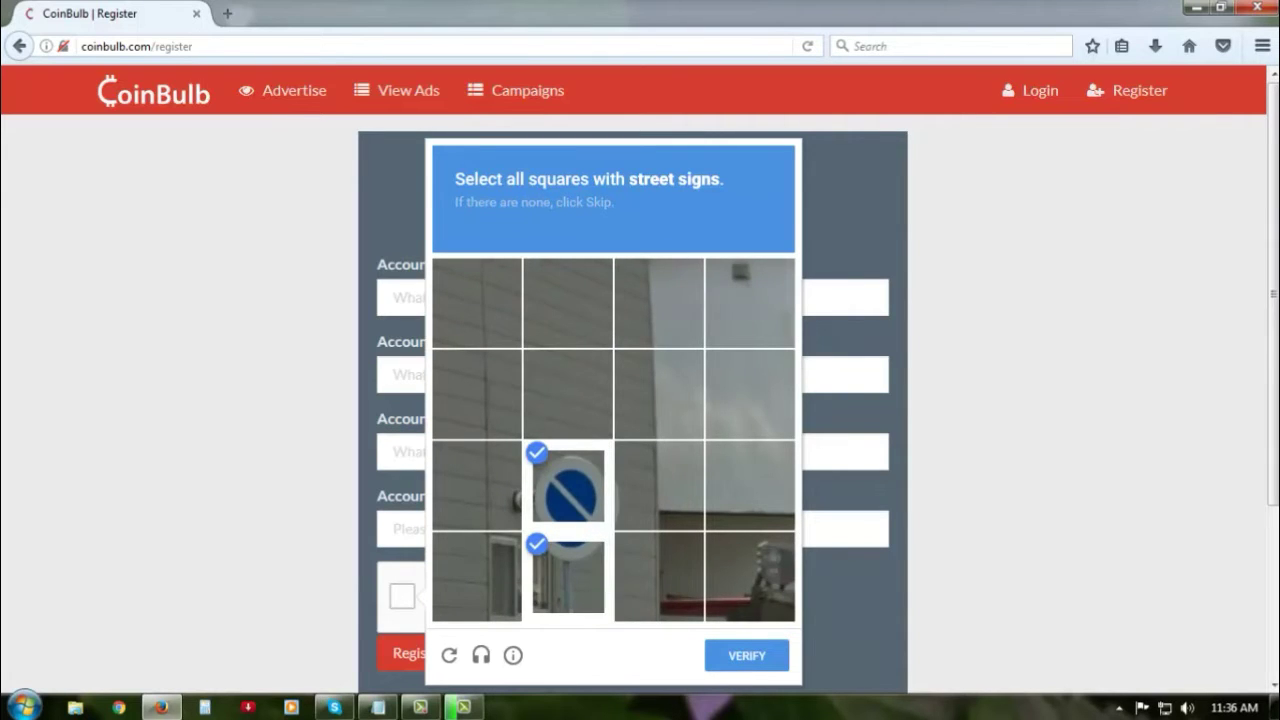
left_click(746, 655)
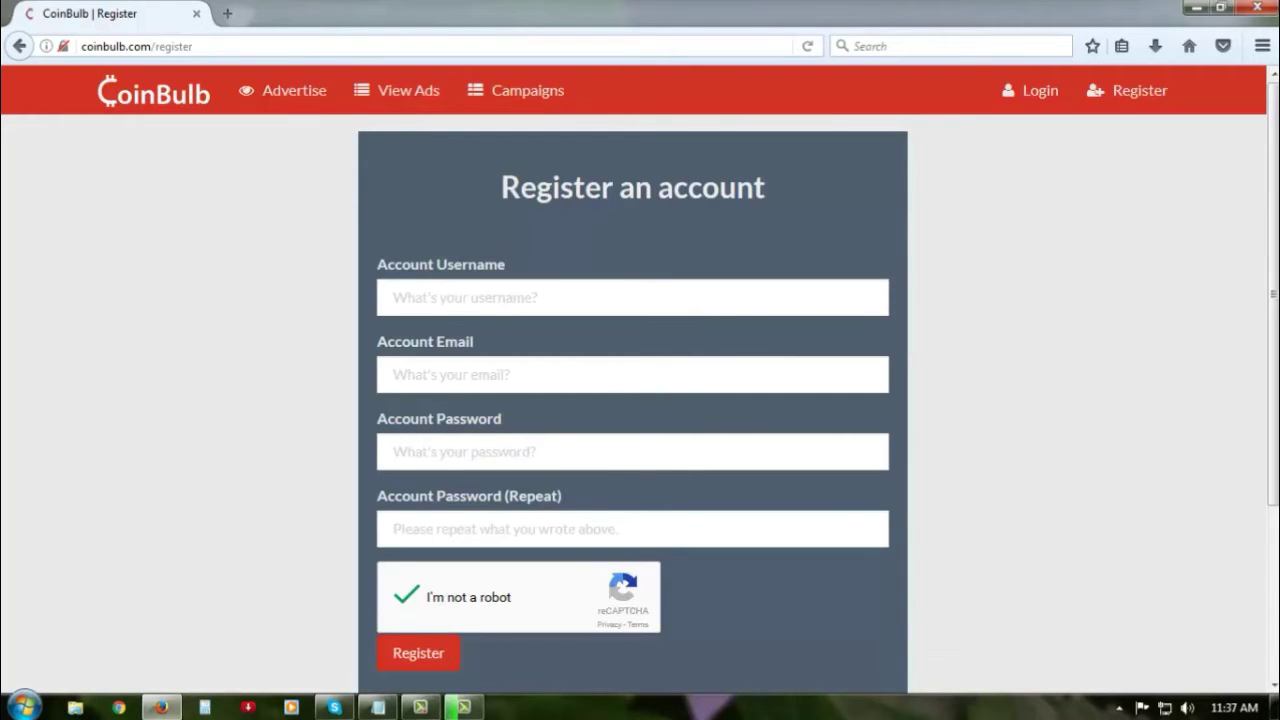
left_click_drag(474, 342, 377, 342)
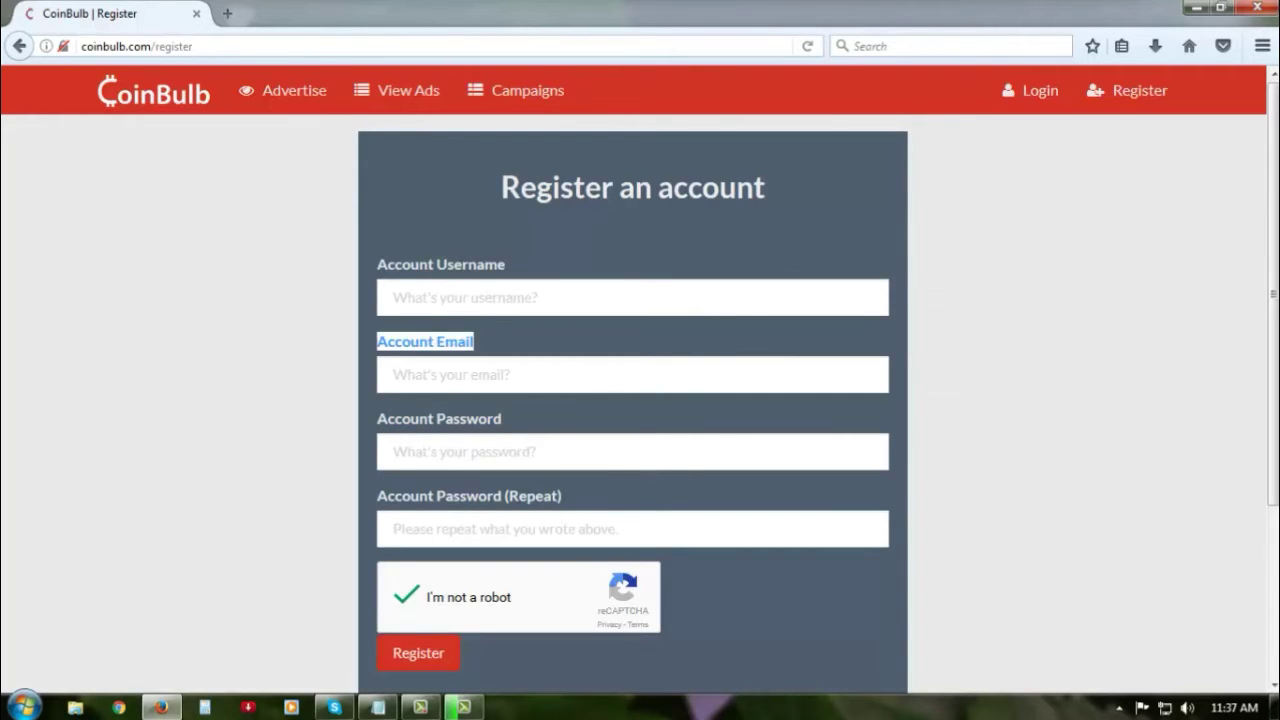
left_click(377, 342)
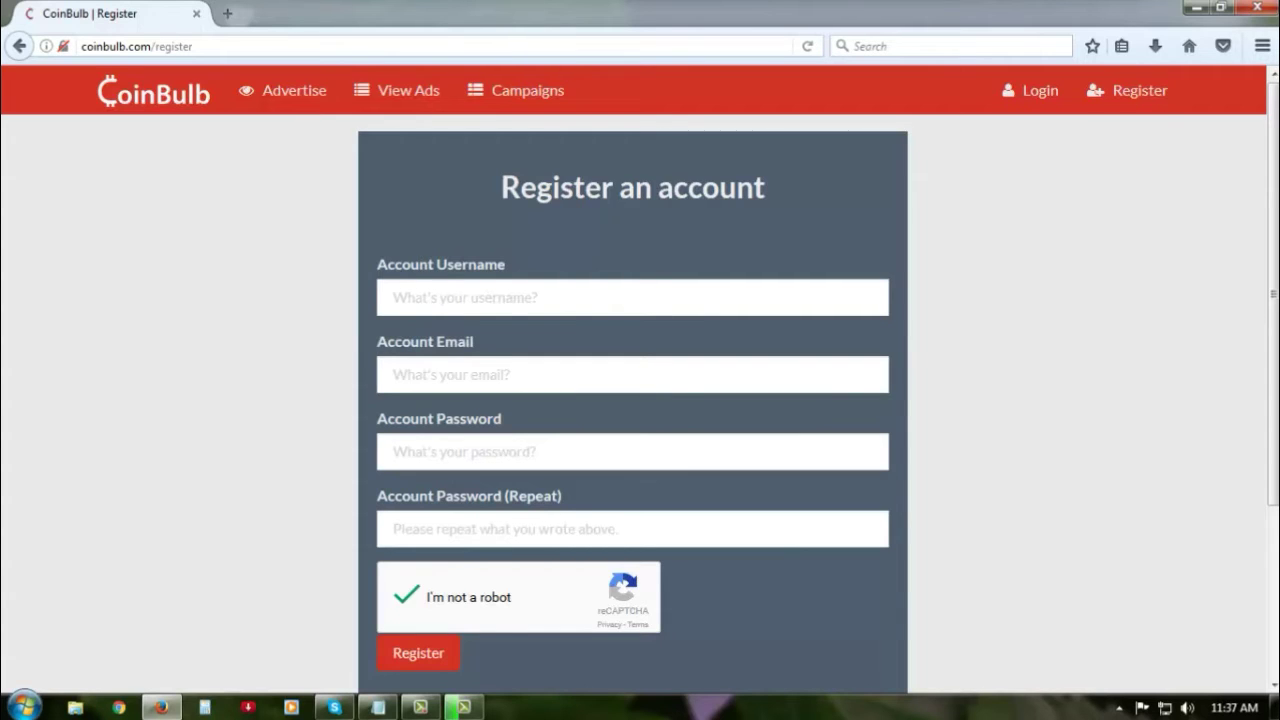
left_click(393, 375)
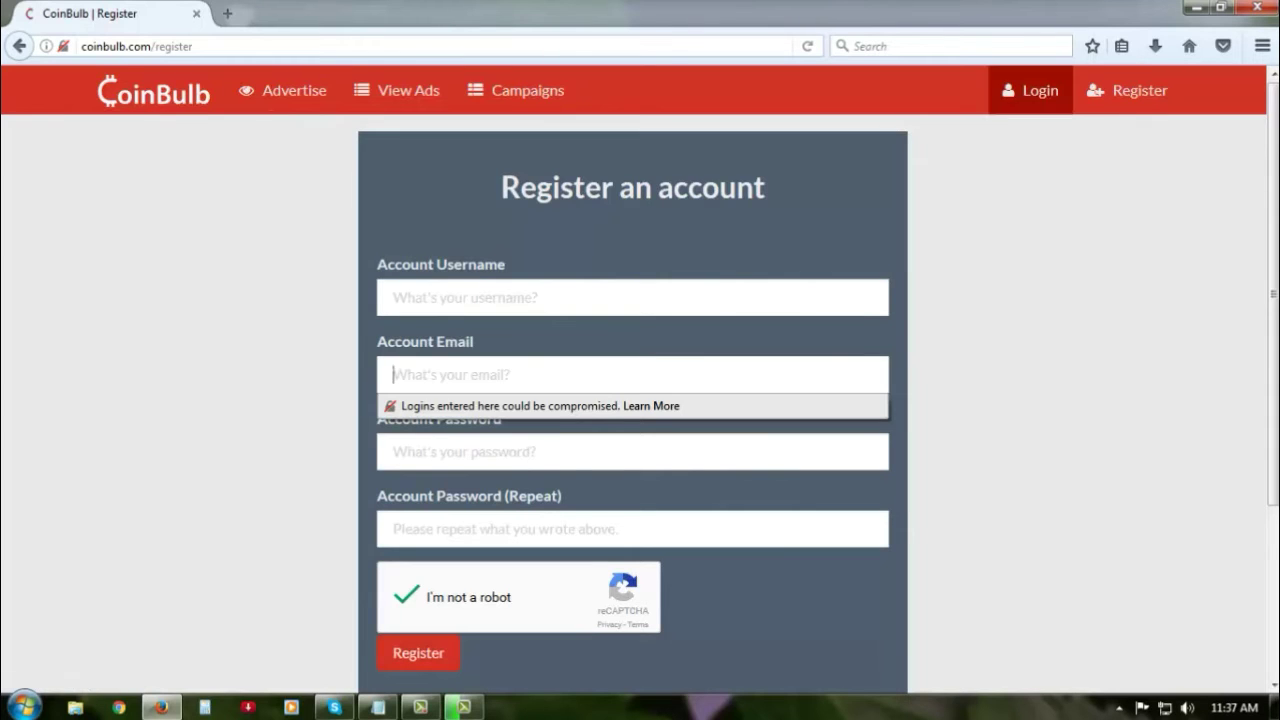
- Open the account login form and point out the username and password fields
left_click(1030, 90)
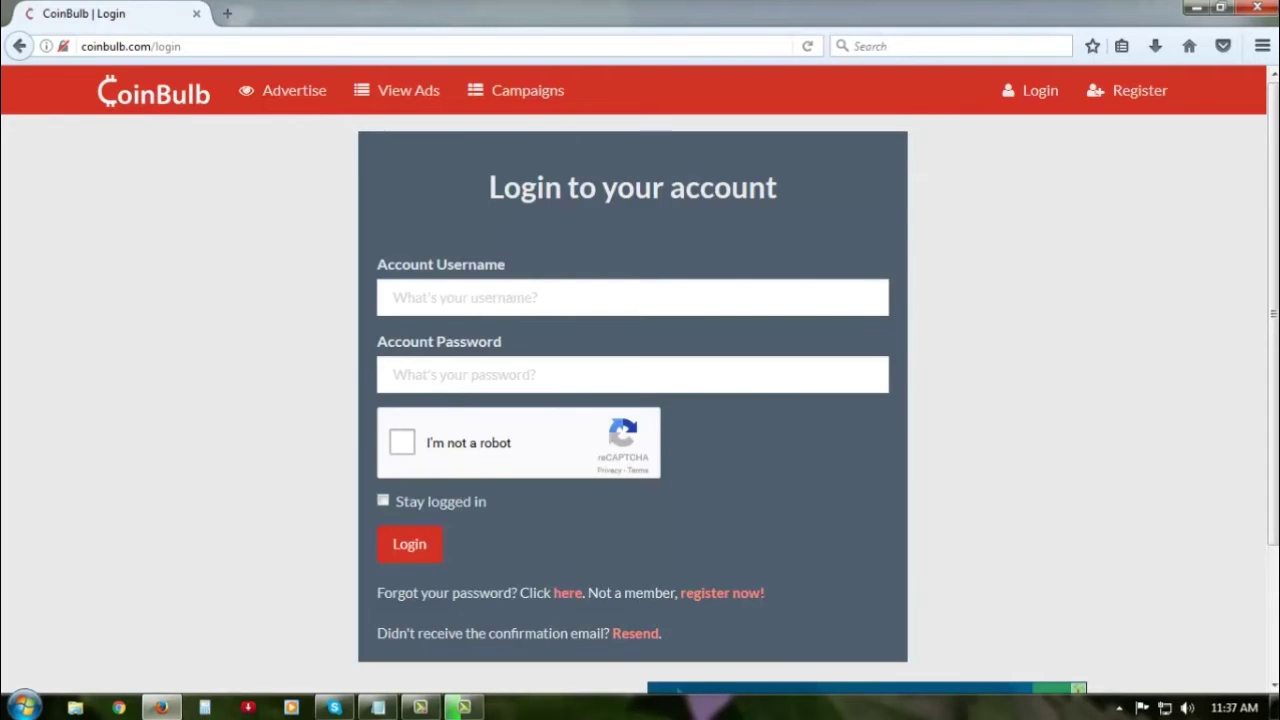
left_click(393, 297)
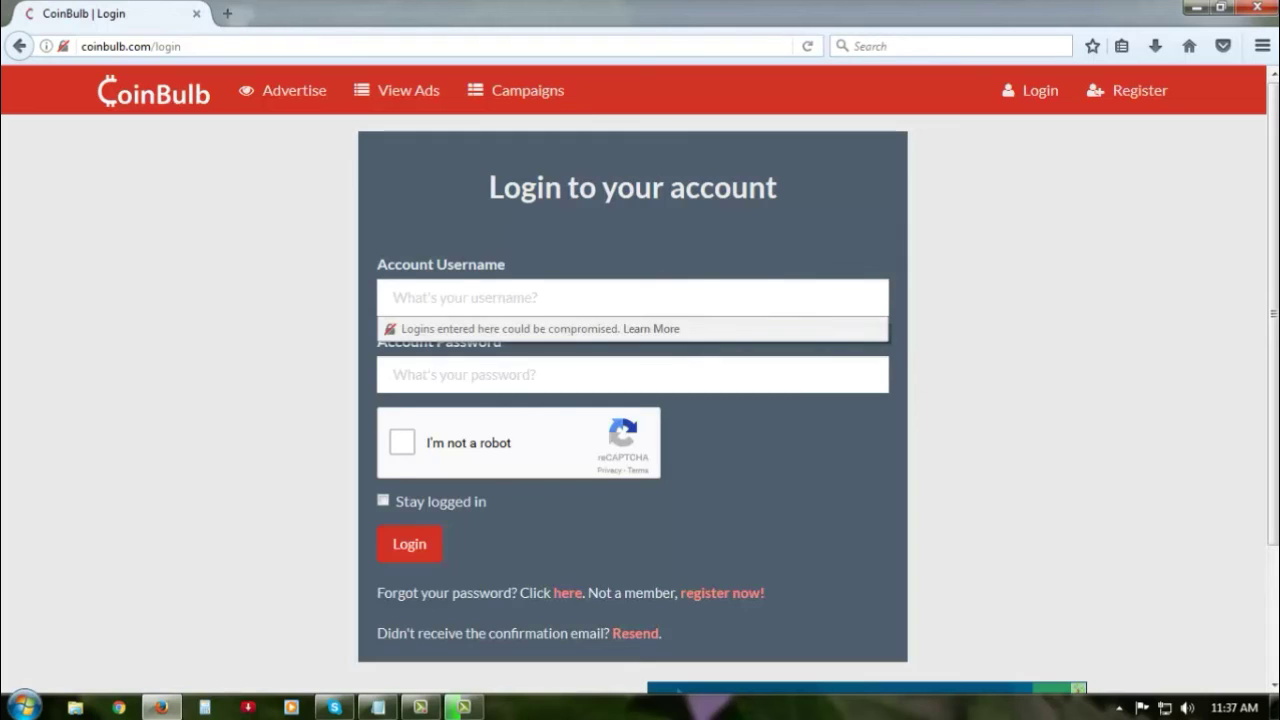
left_click(393, 374)
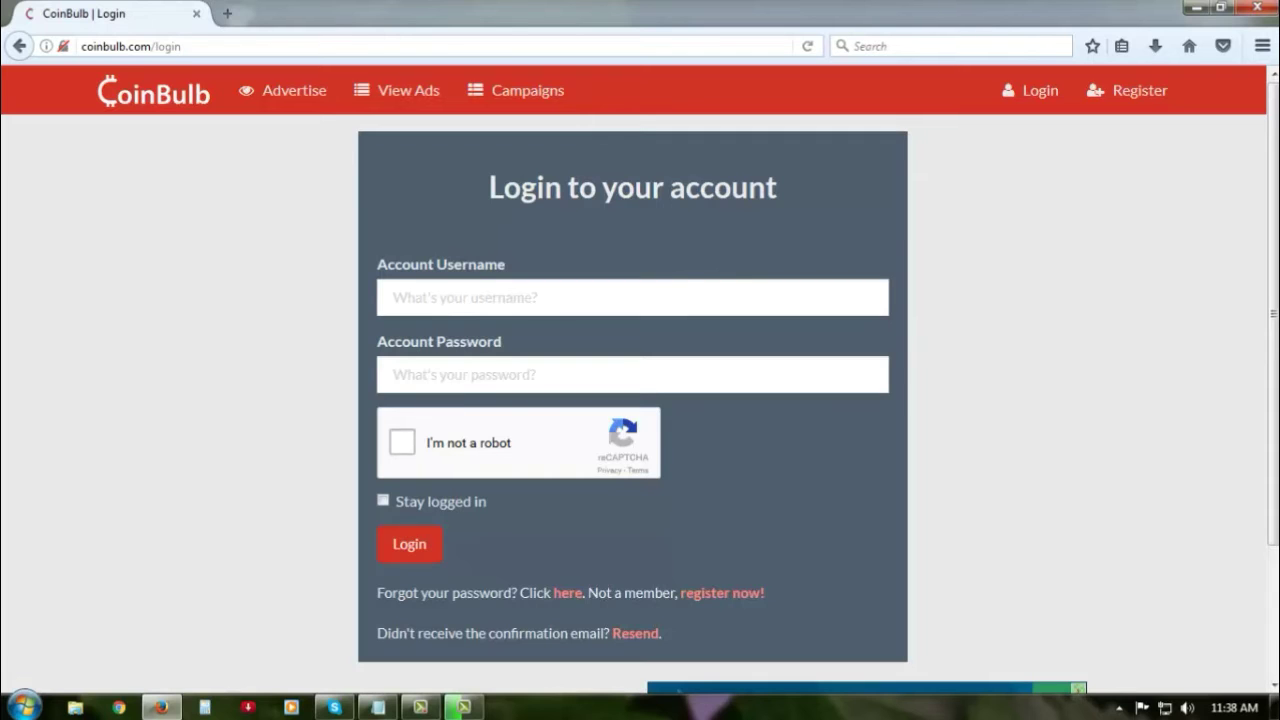
- Complete the login form's "I'm not a robot" check by selecting the street sign squares in both image challenges and verifying
left_click(402, 442)
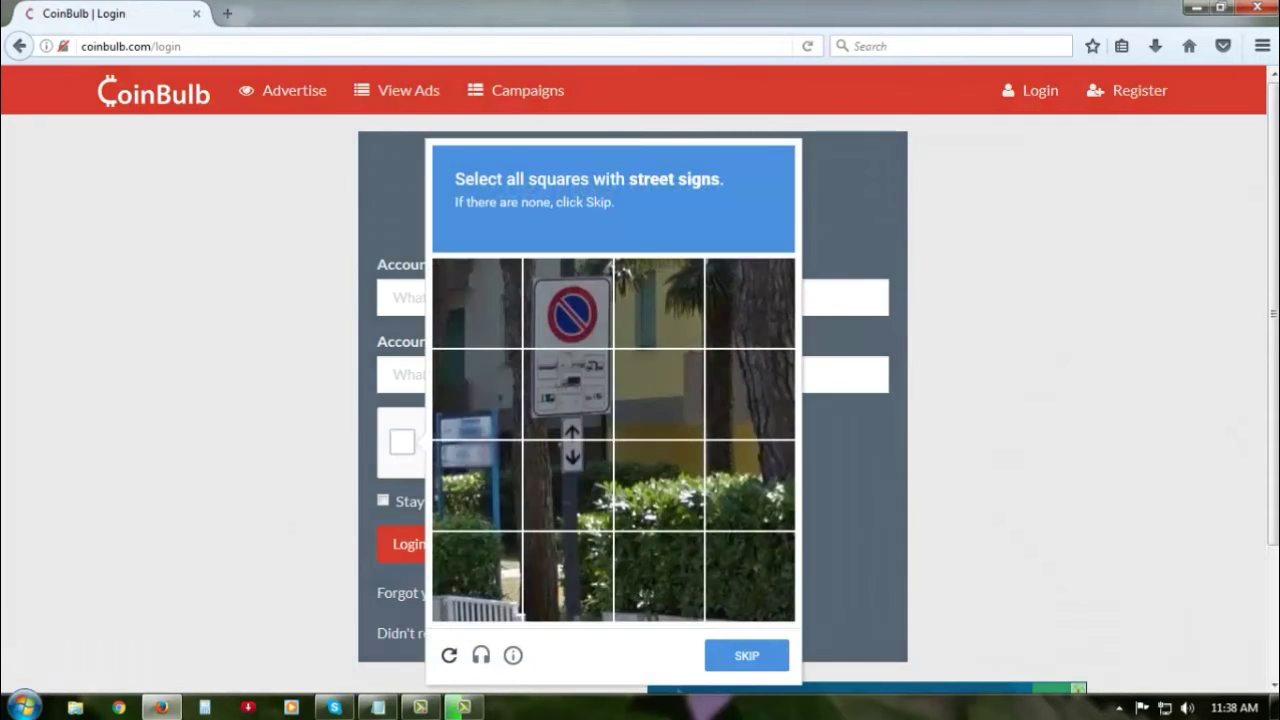
left_click(568, 303)
left_click(568, 394)
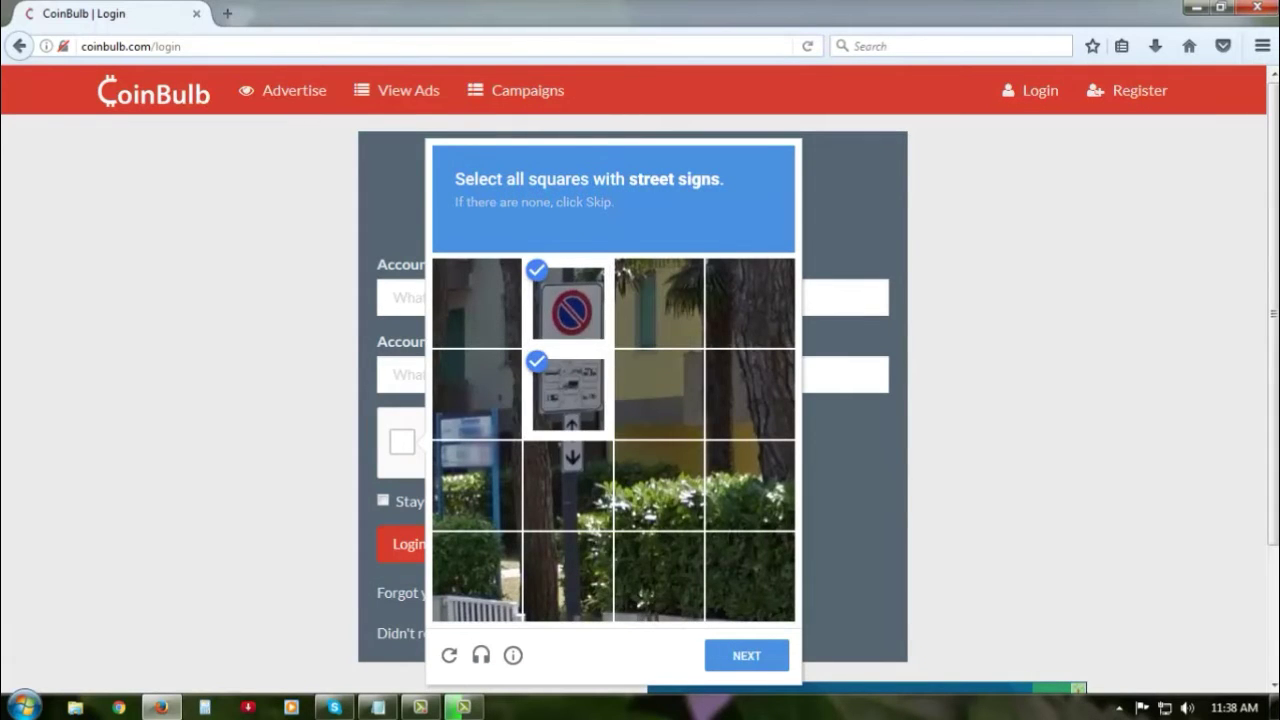
left_click(746, 655)
left_click(659, 394)
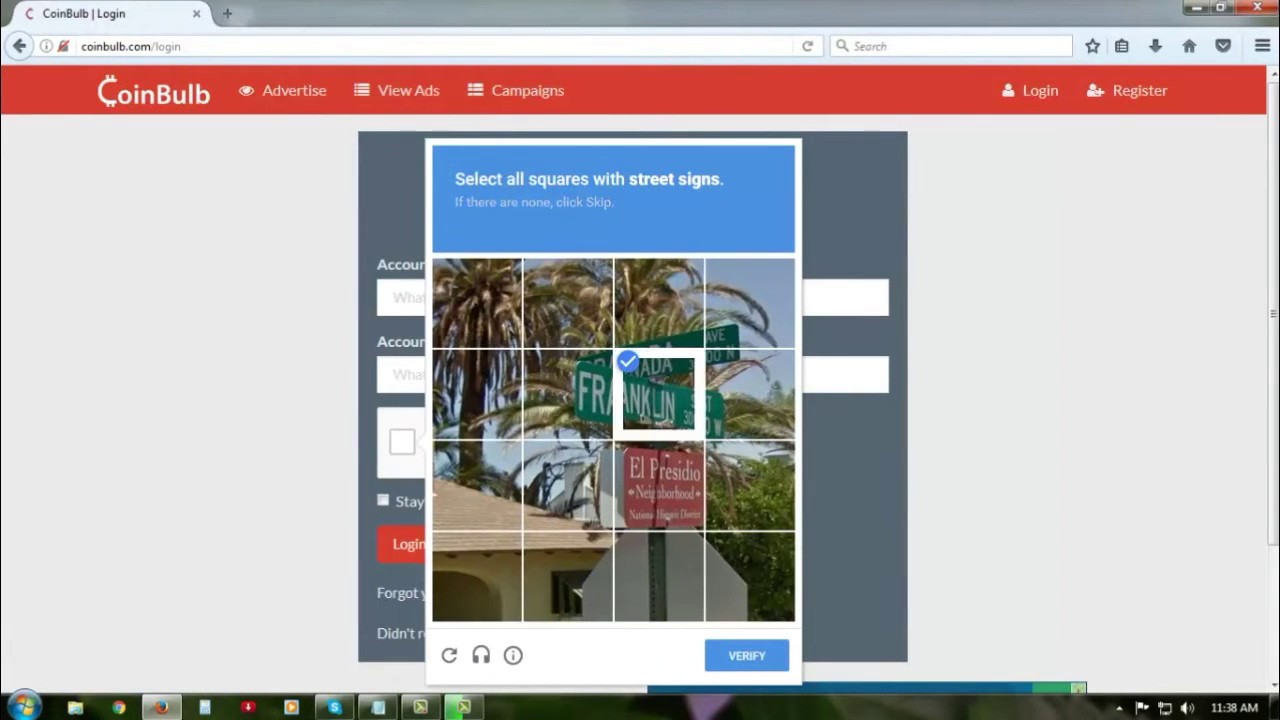
left_click(659, 485)
left_click(568, 394)
left_click(750, 394)
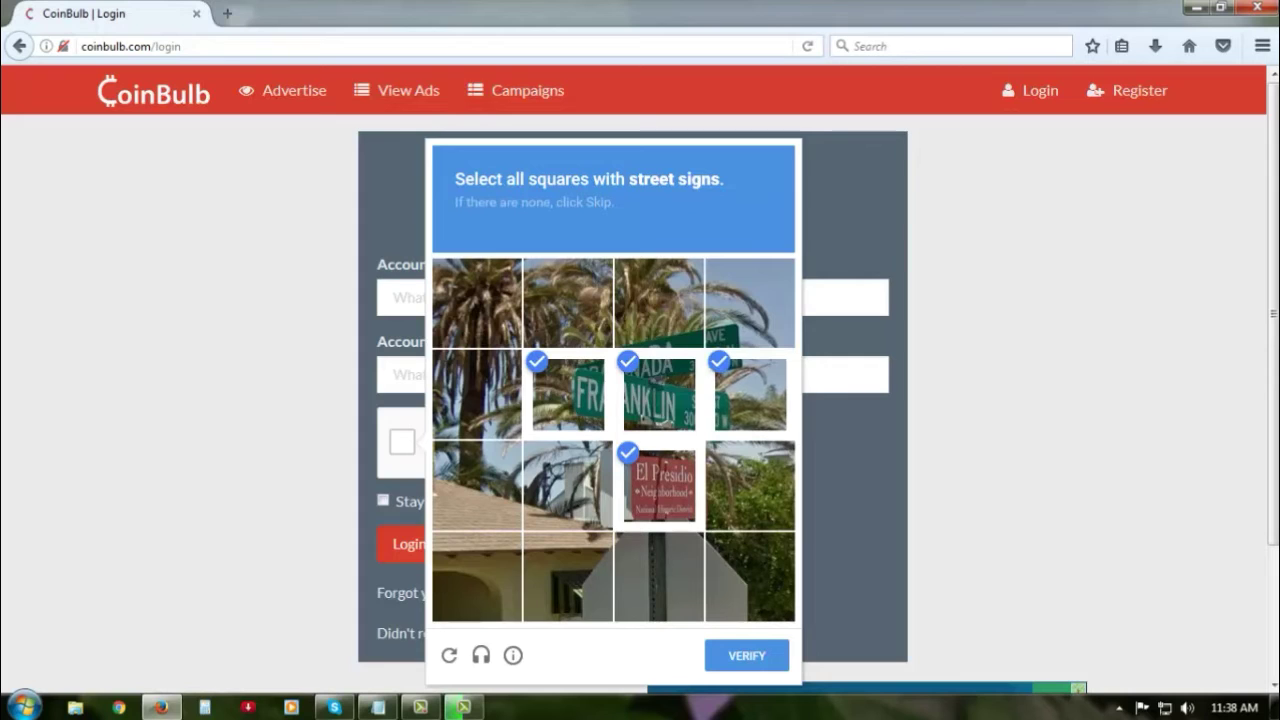
left_click(746, 655)
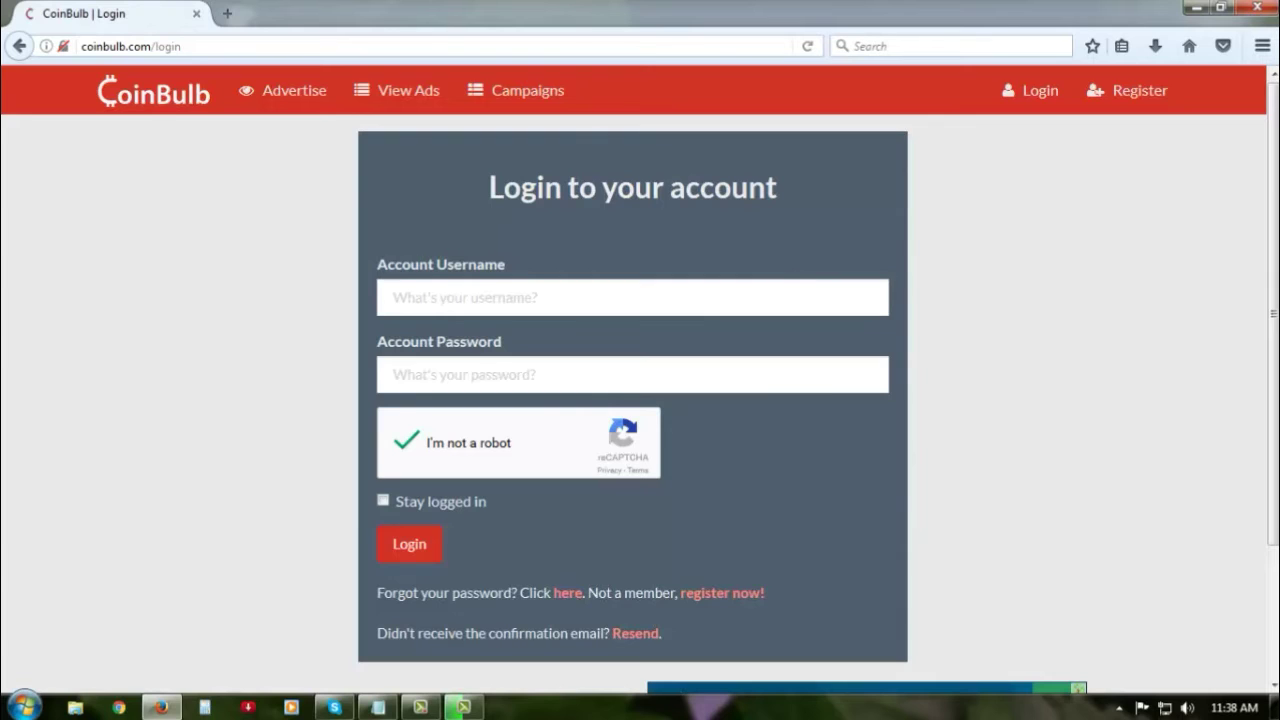
- Enter the account username and the account password and log in
left_click(393, 297)
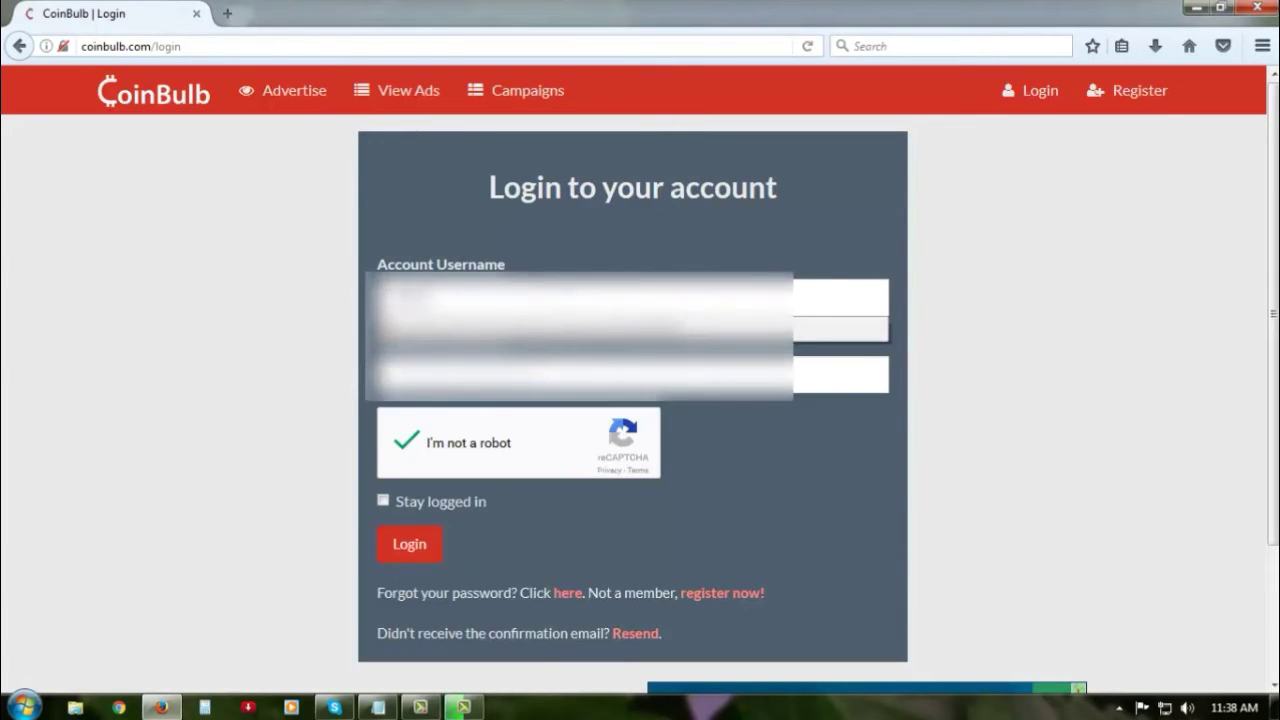
left_click(450, 375)
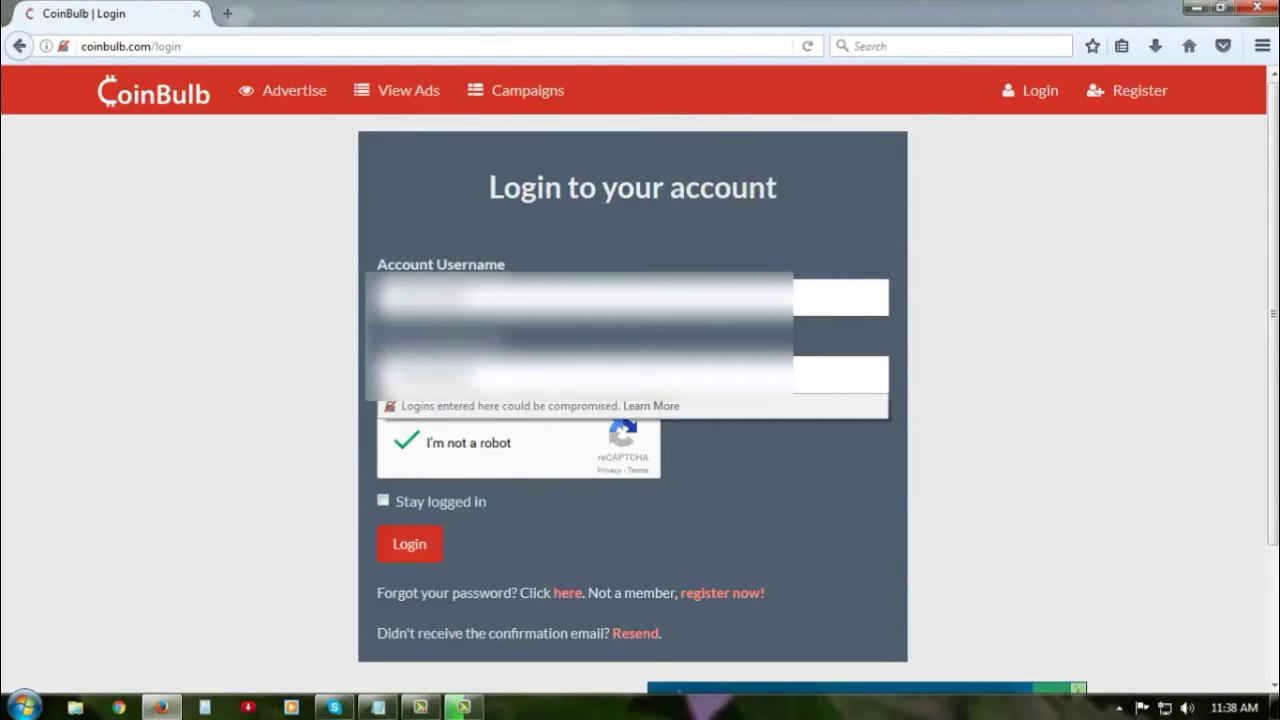
left_click(409, 544)
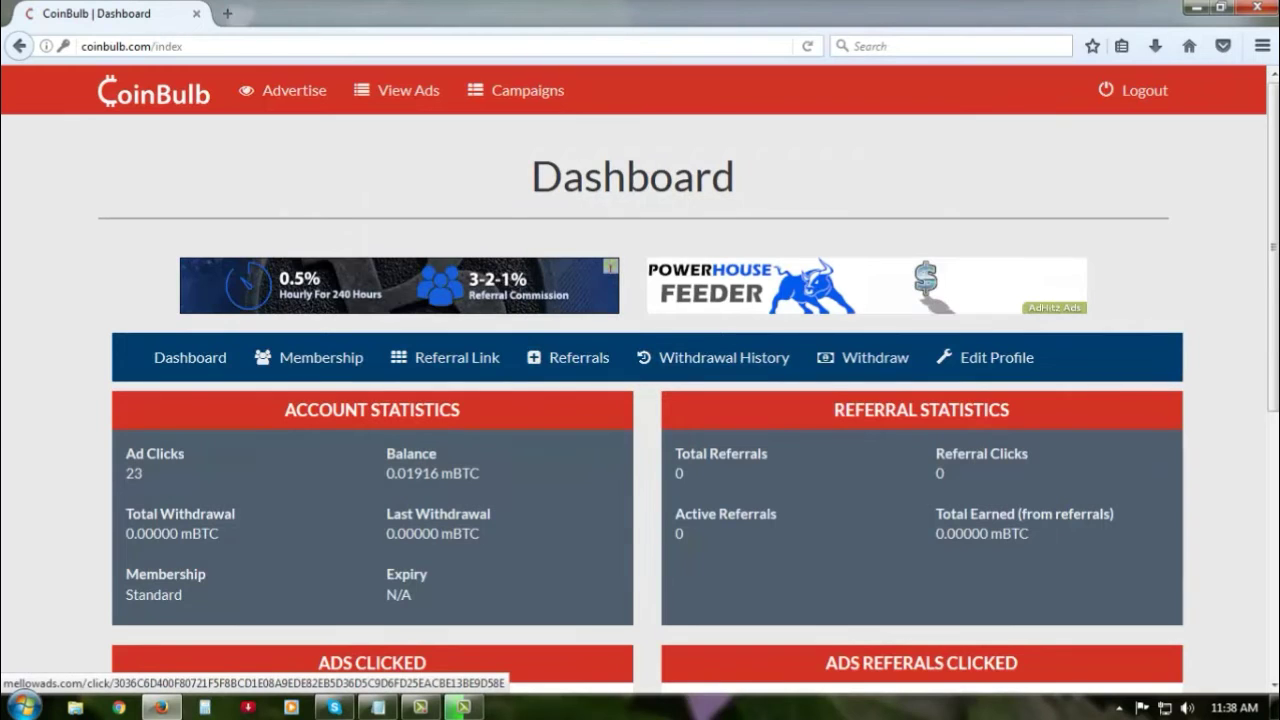
- Review the account dashboard, including the click charts, and highlight the membership type in the account statistics
scroll(640, 400, "down", 5)
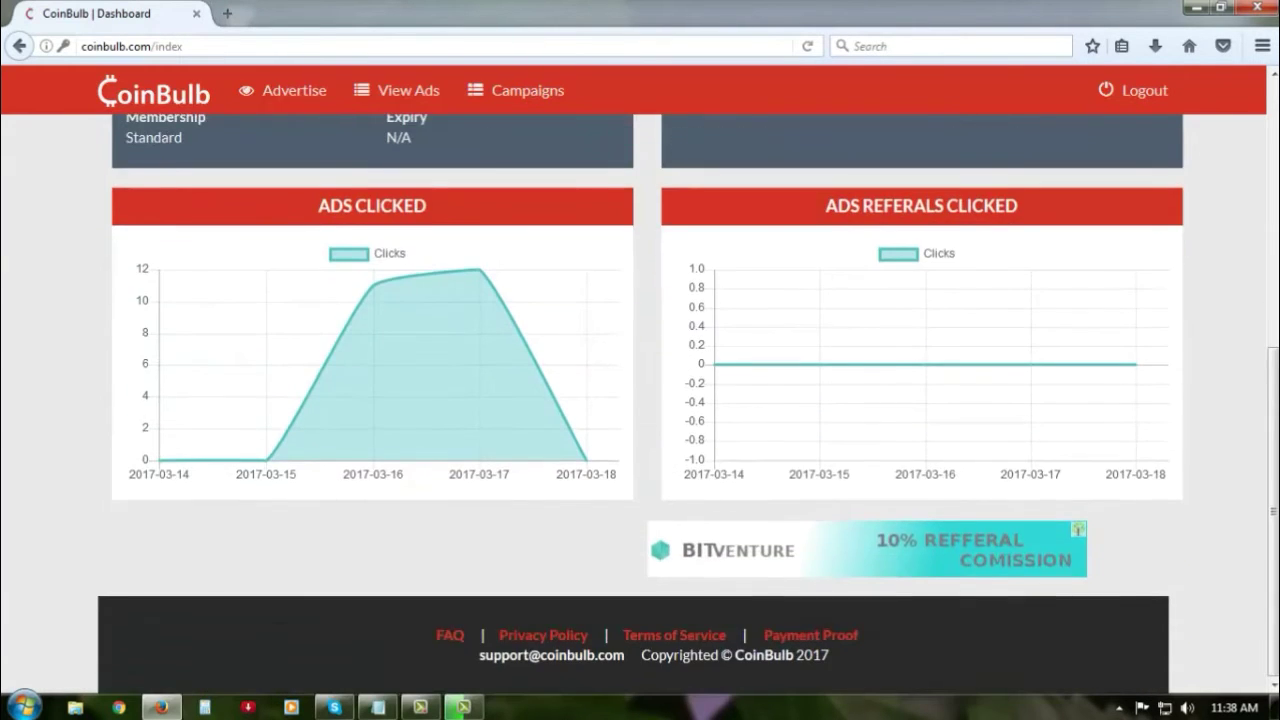
scroll(640, 400, "up", 5)
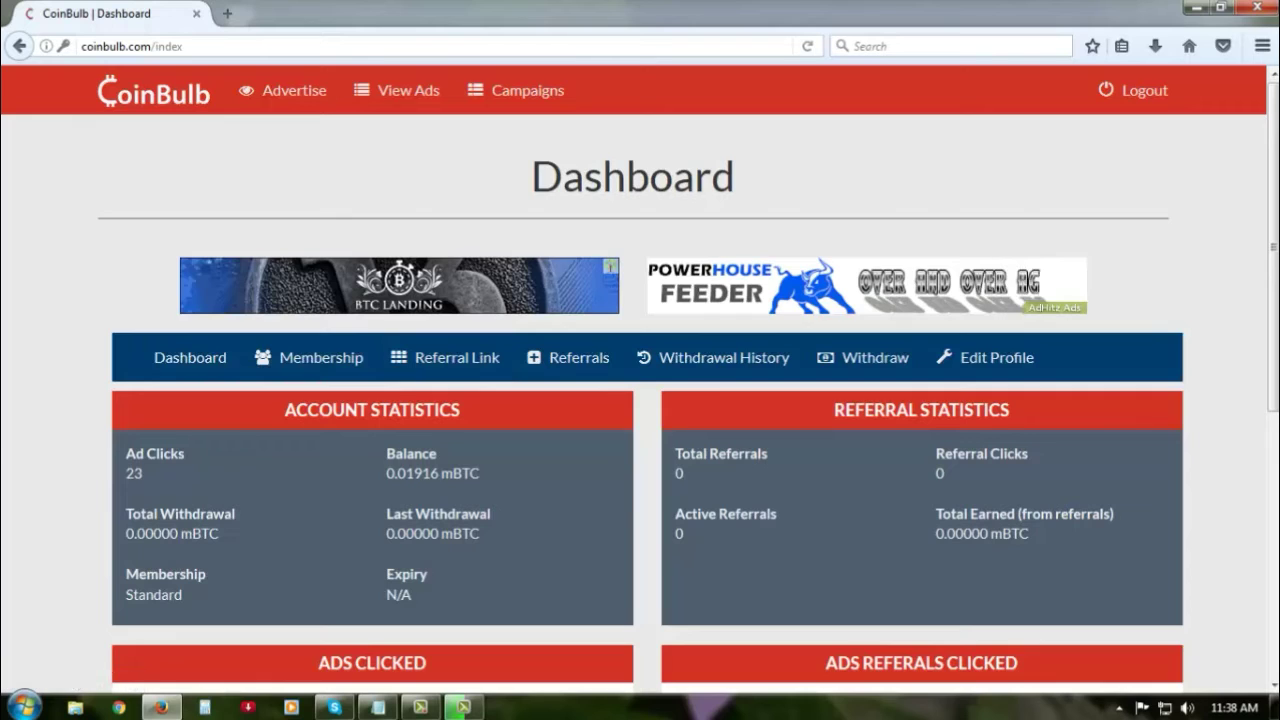
left_click_drag(126, 574, 182, 595)
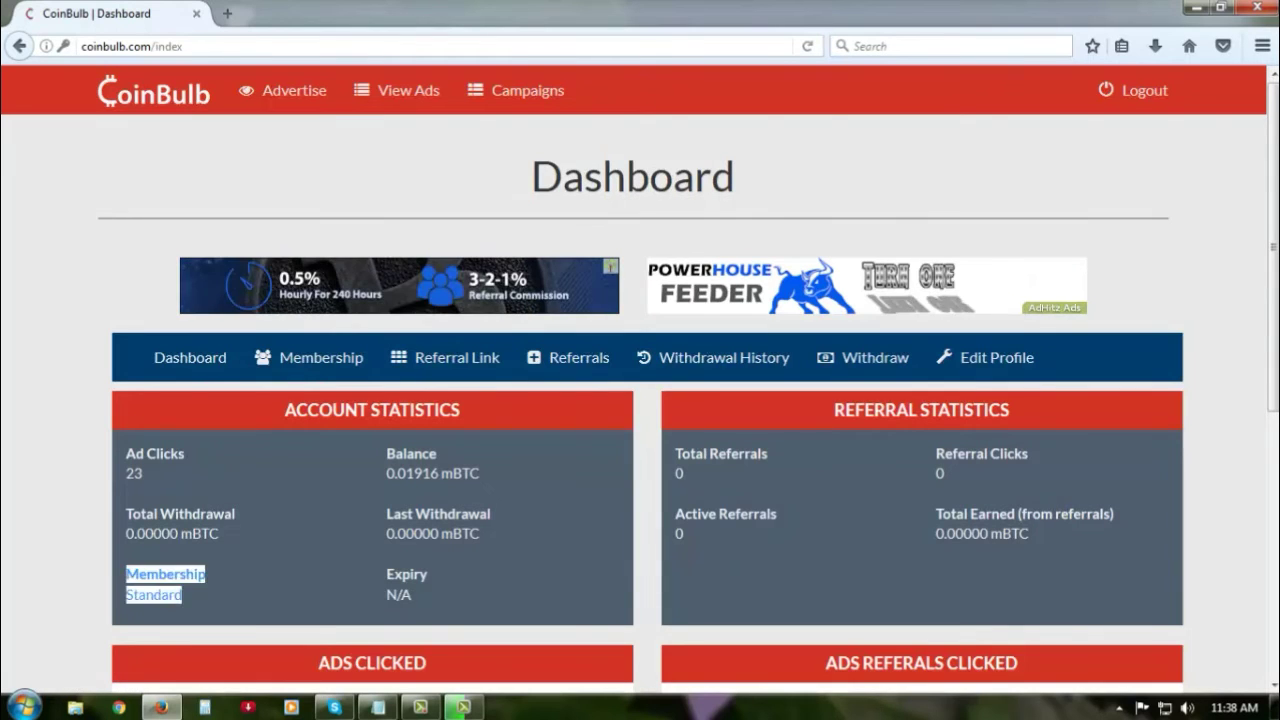
left_click(182, 595)
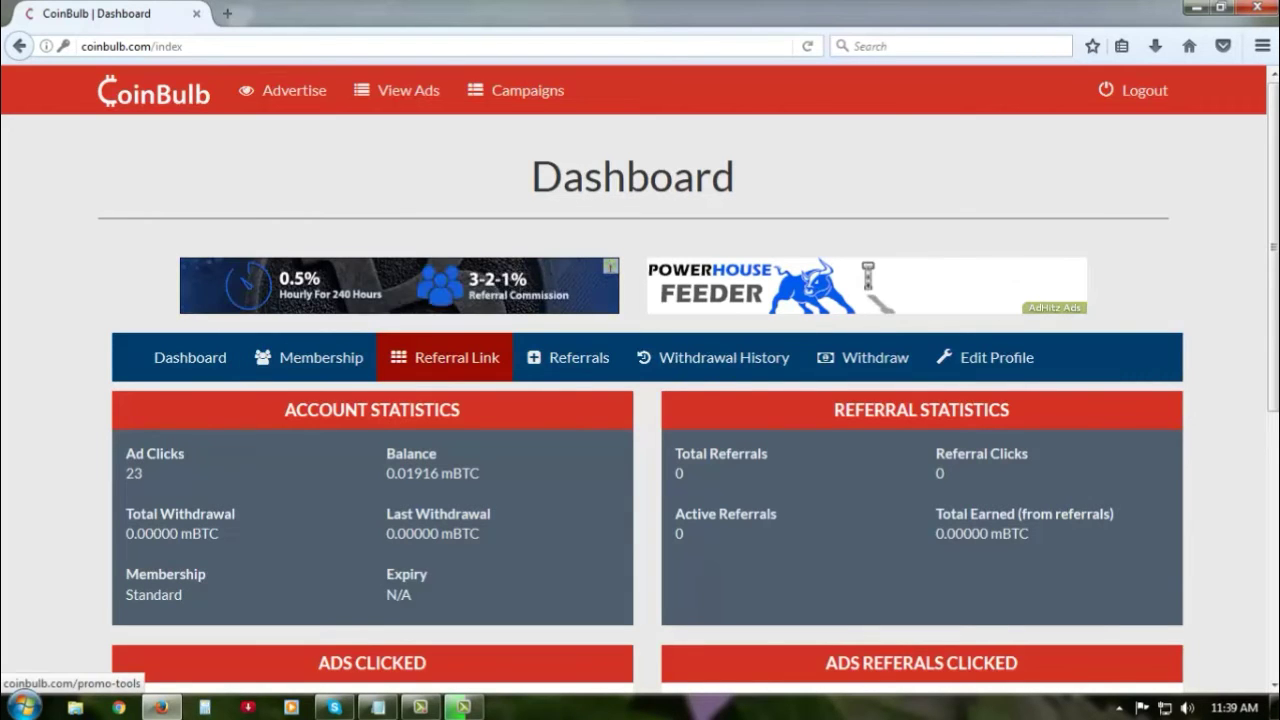
- Open the promotional tools page and point out the account's referral link
left_click(445, 357)
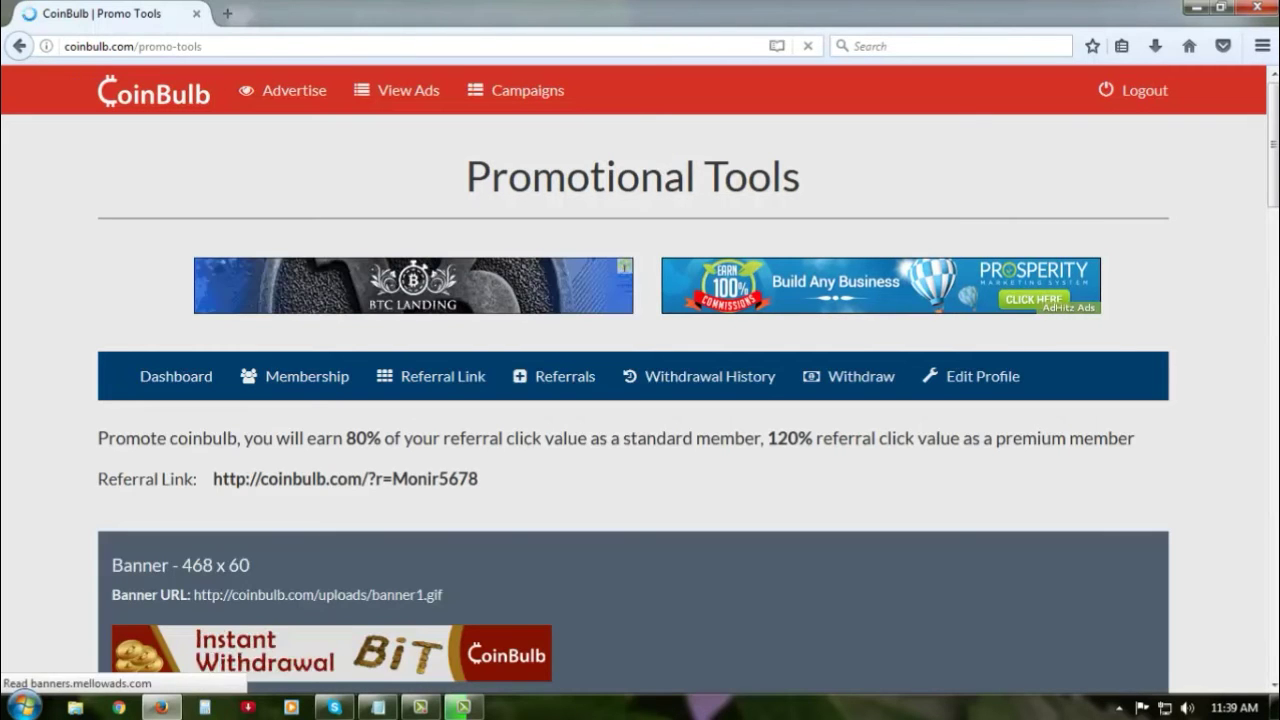
mouse_move(213, 479)
left_mouse_down()
mouse_move(478, 479)
mouse_move(222, 479)
left_mouse_up()
left_click(478, 479)
left_click(222, 479)
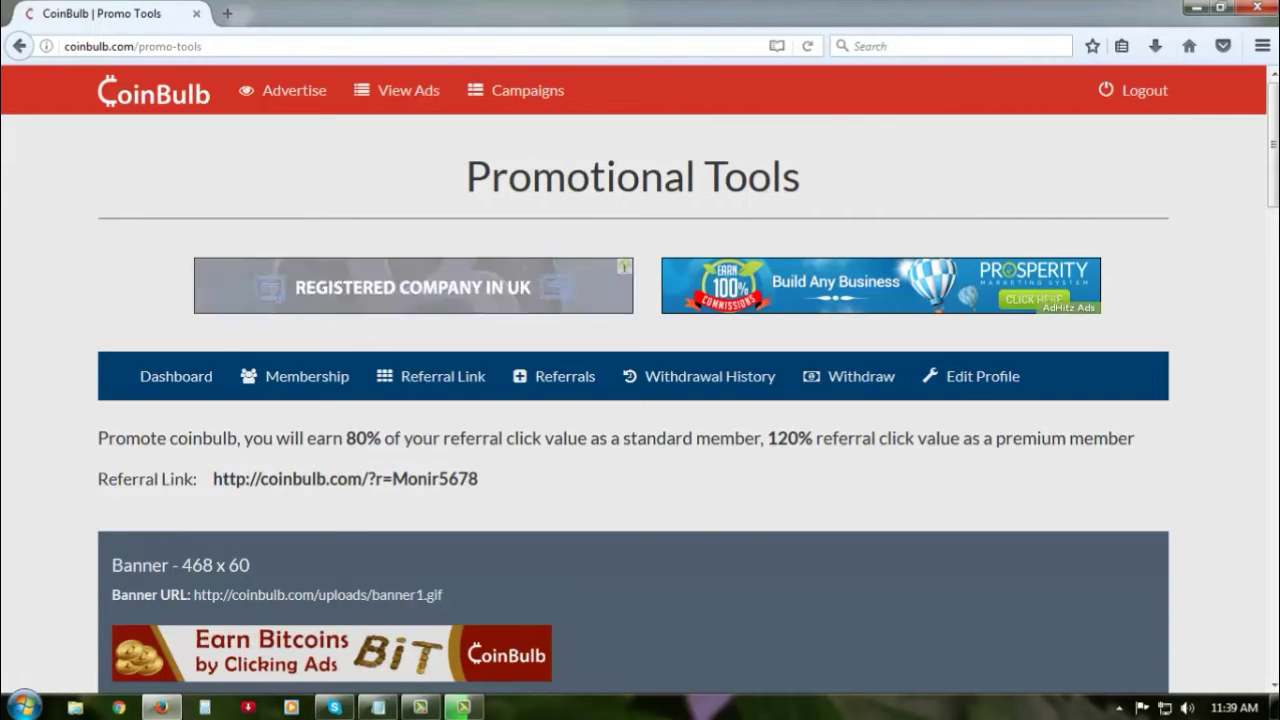
- Return to the dashboard, try to withdraw the balance, and examine the available and minimum withdrawal amounts in the notice
left_click(176, 376)
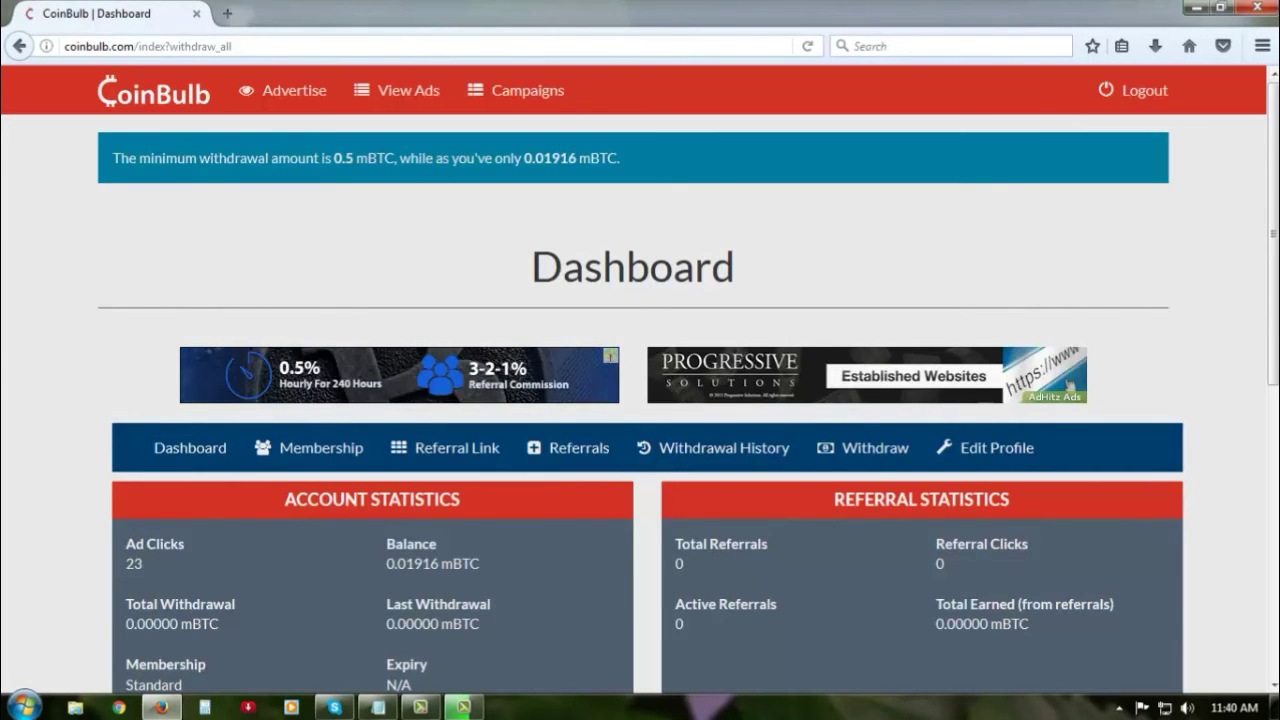
left_click_drag(622, 158, 523, 158)
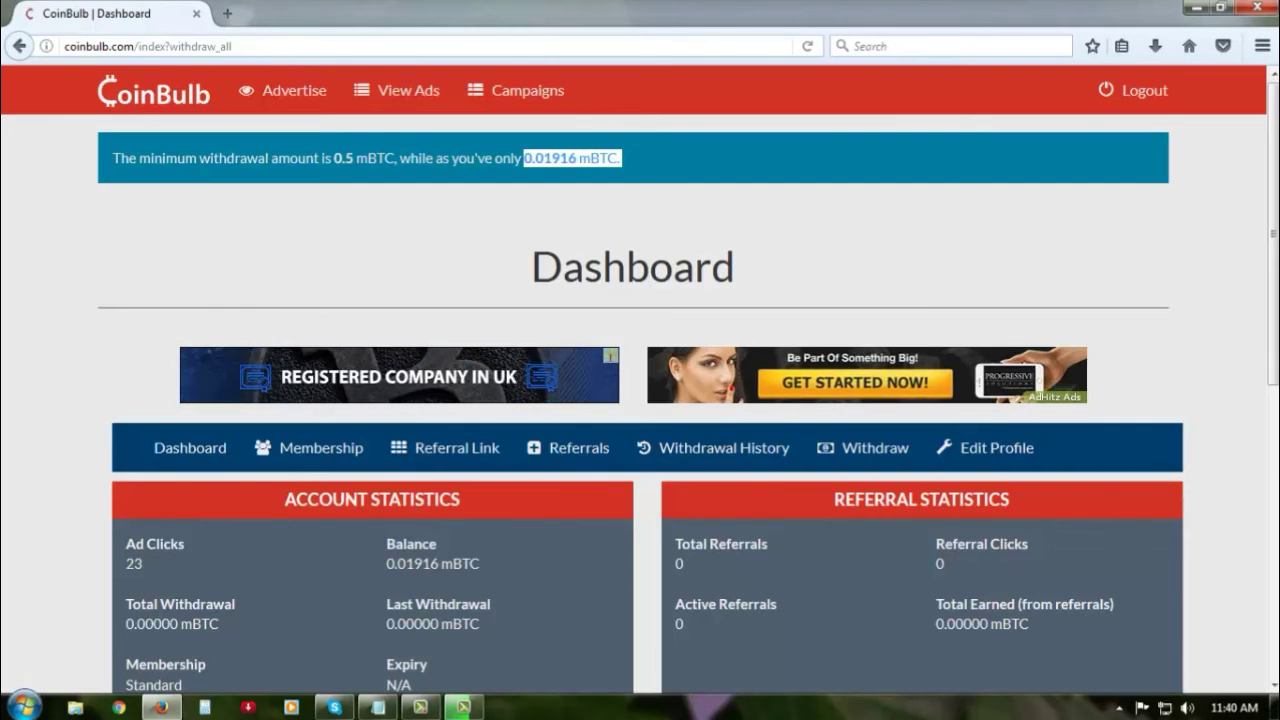
left_click(523, 158)
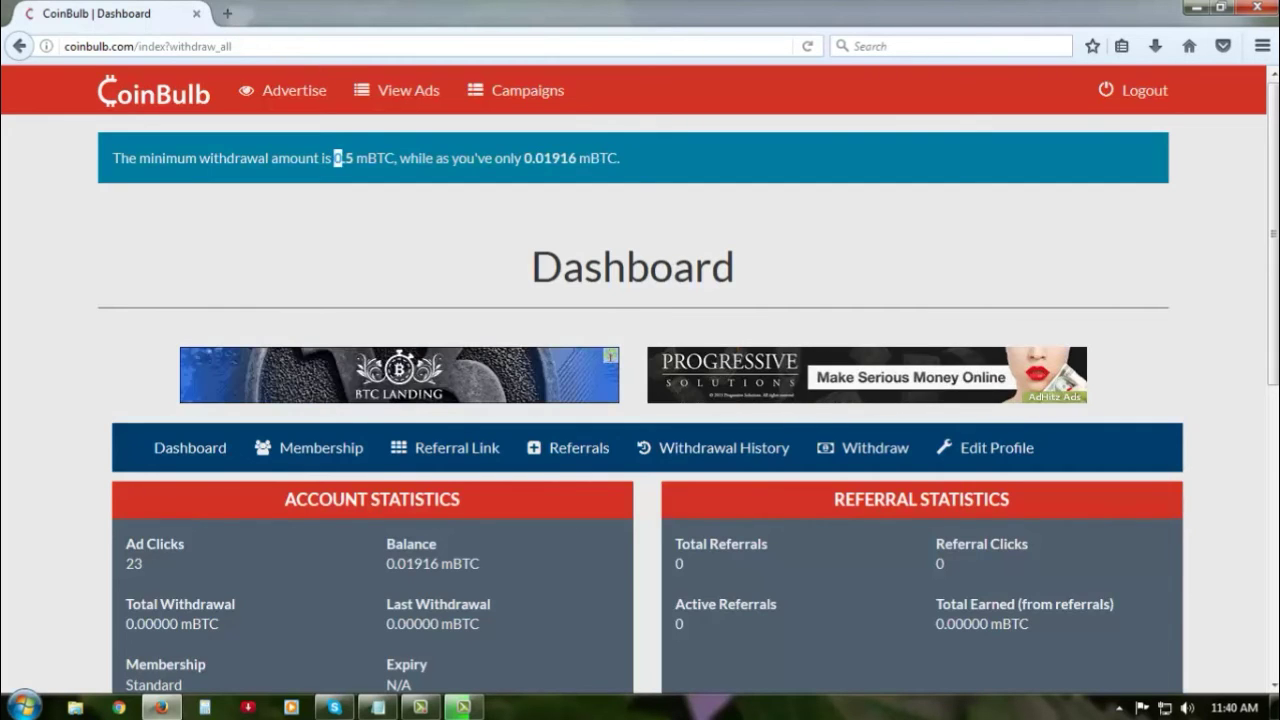
left_click_drag(341, 158, 354, 158)
left_click(354, 158)
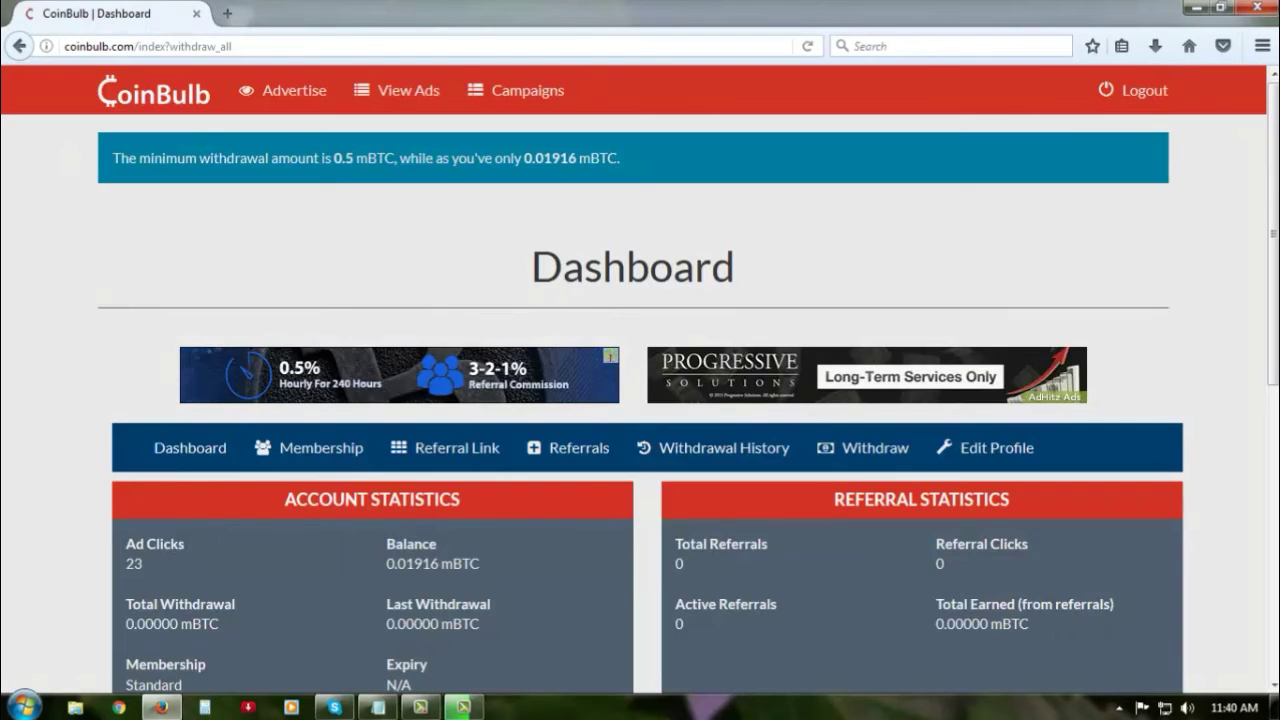
- Reload the dashboard and look over the account statistics, referral statistics and both click charts
left_click(190, 447)
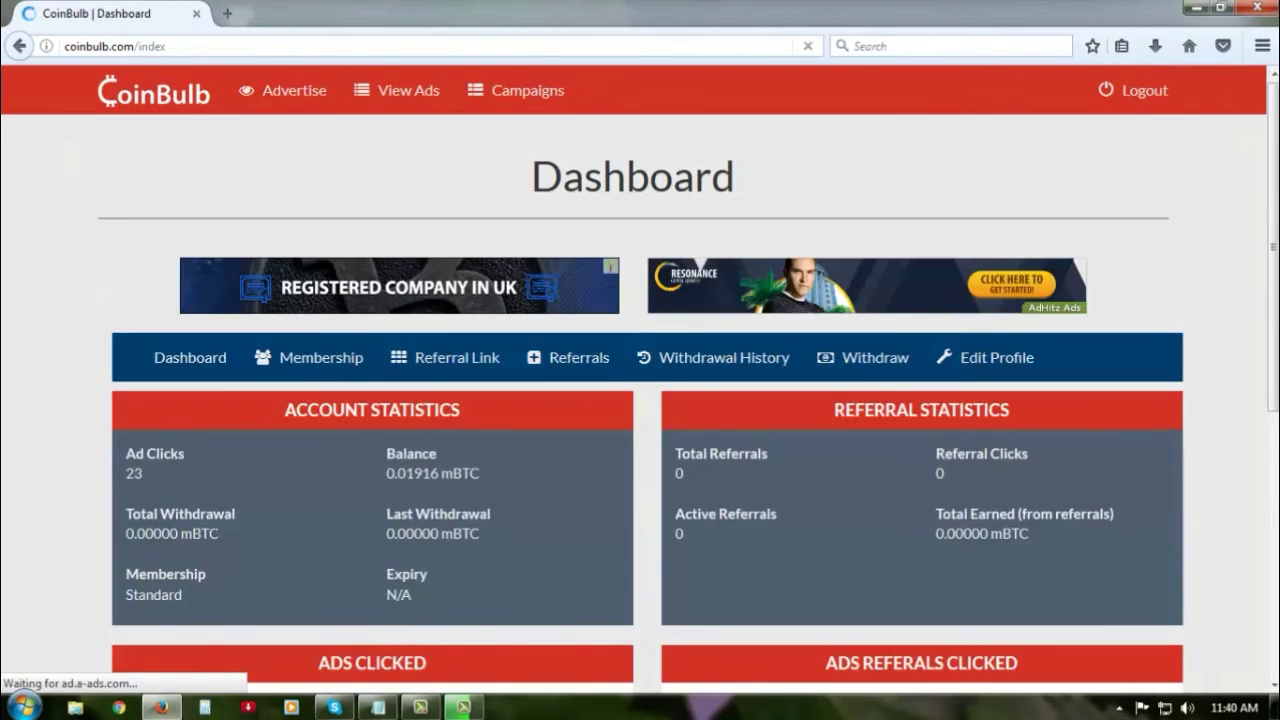
scroll(640, 400, "down", 5)
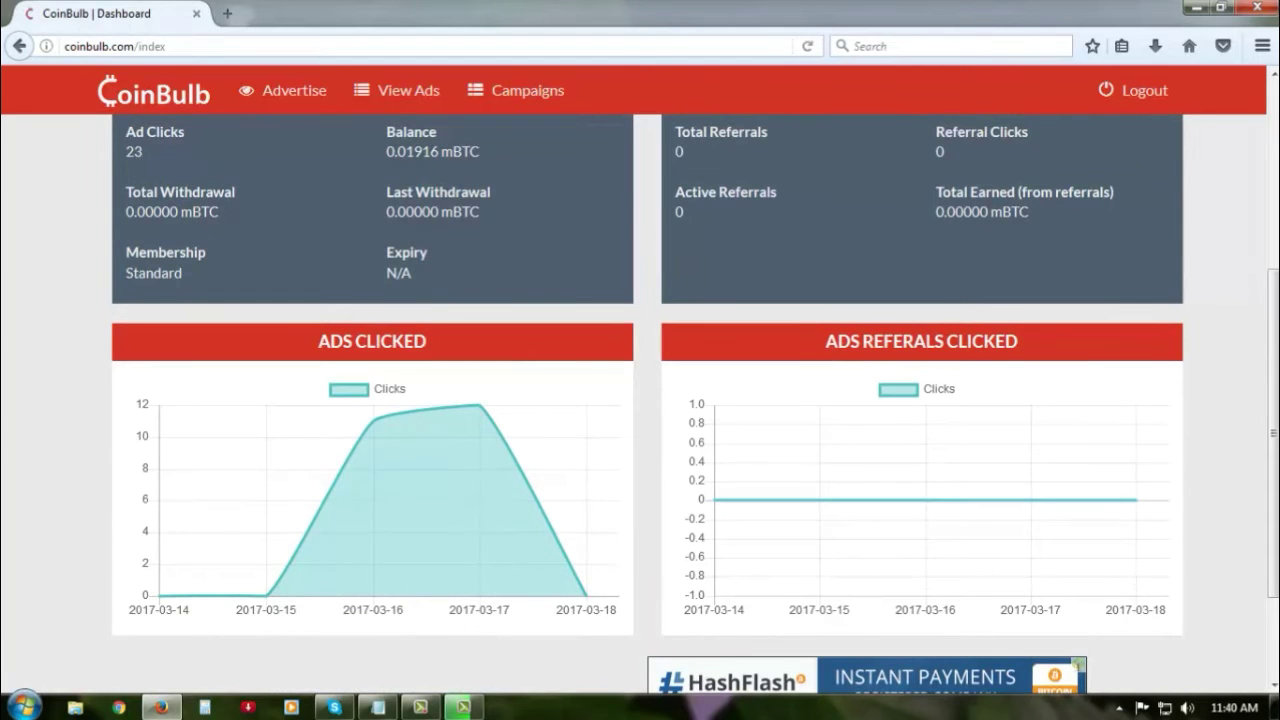
scroll(640, 400, "down", 3)
scroll(640, 400, "up", 5)
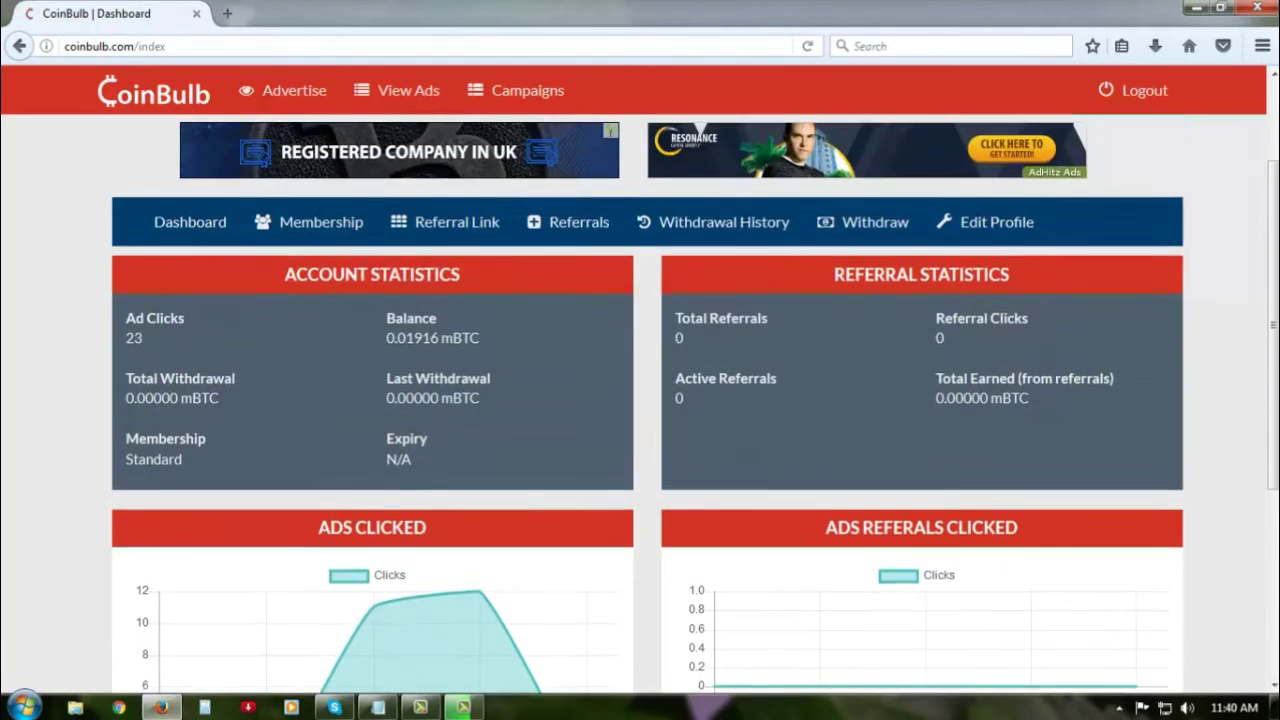
scroll(640, 400, "up", 2)
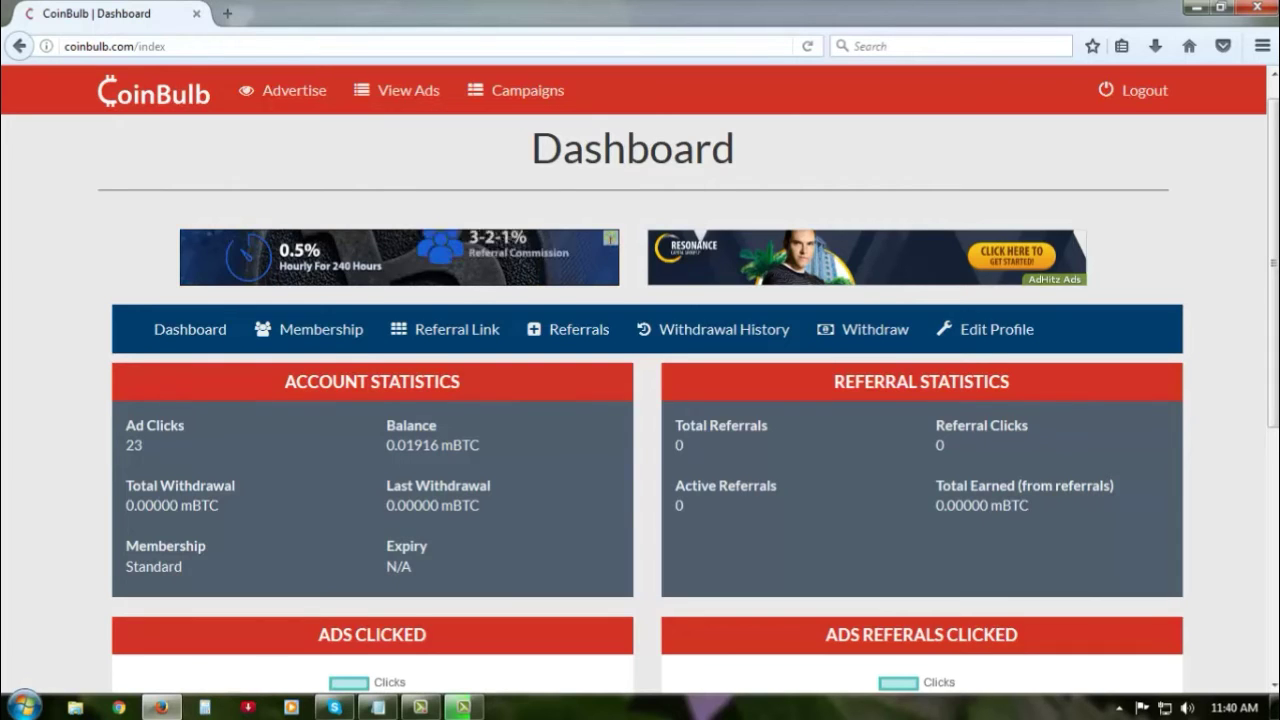
- Open the profile editing page and examine its email, password and Bitcoin address sections
left_click(985, 329)
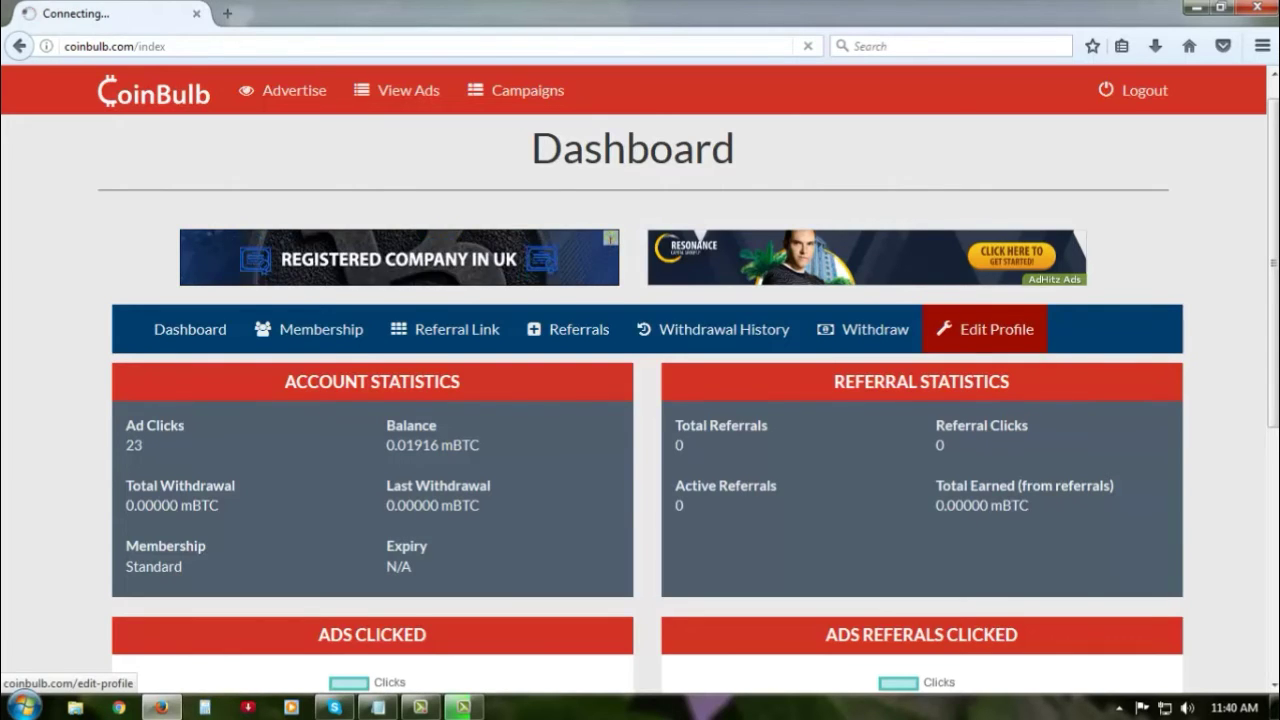
scroll(985, 329, "down", 2)
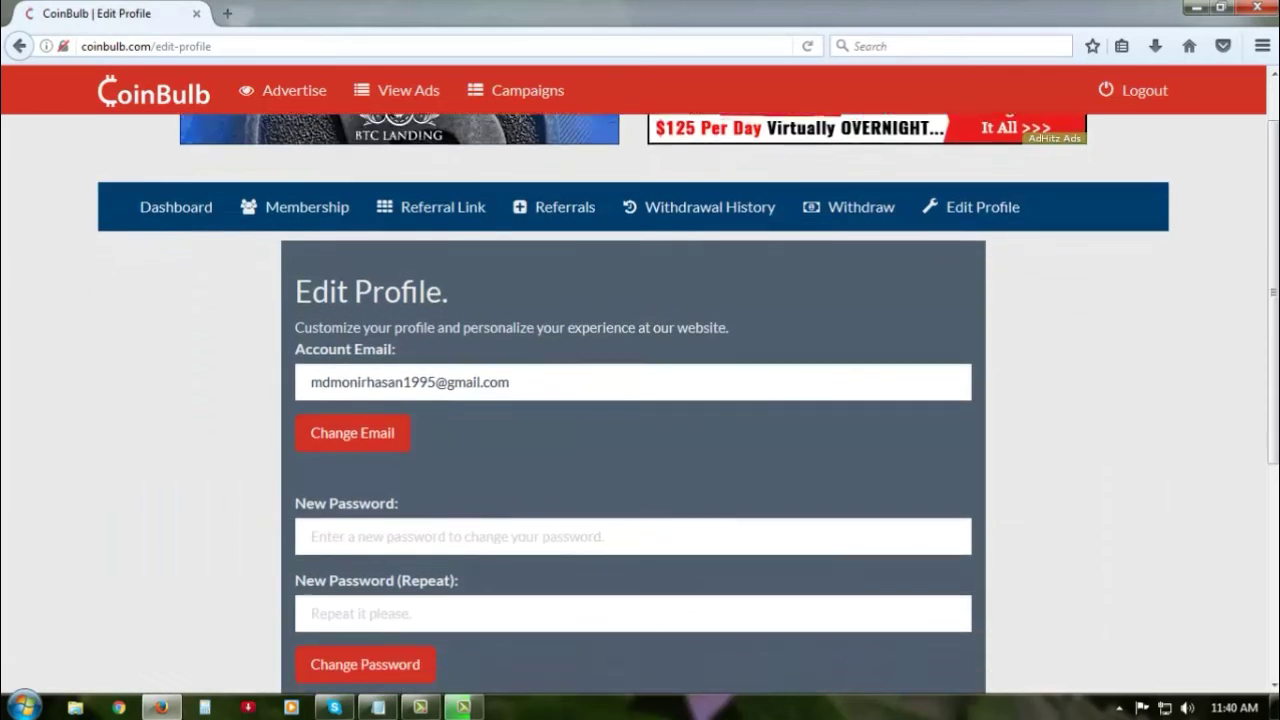
scroll(633, 450, "down", 3)
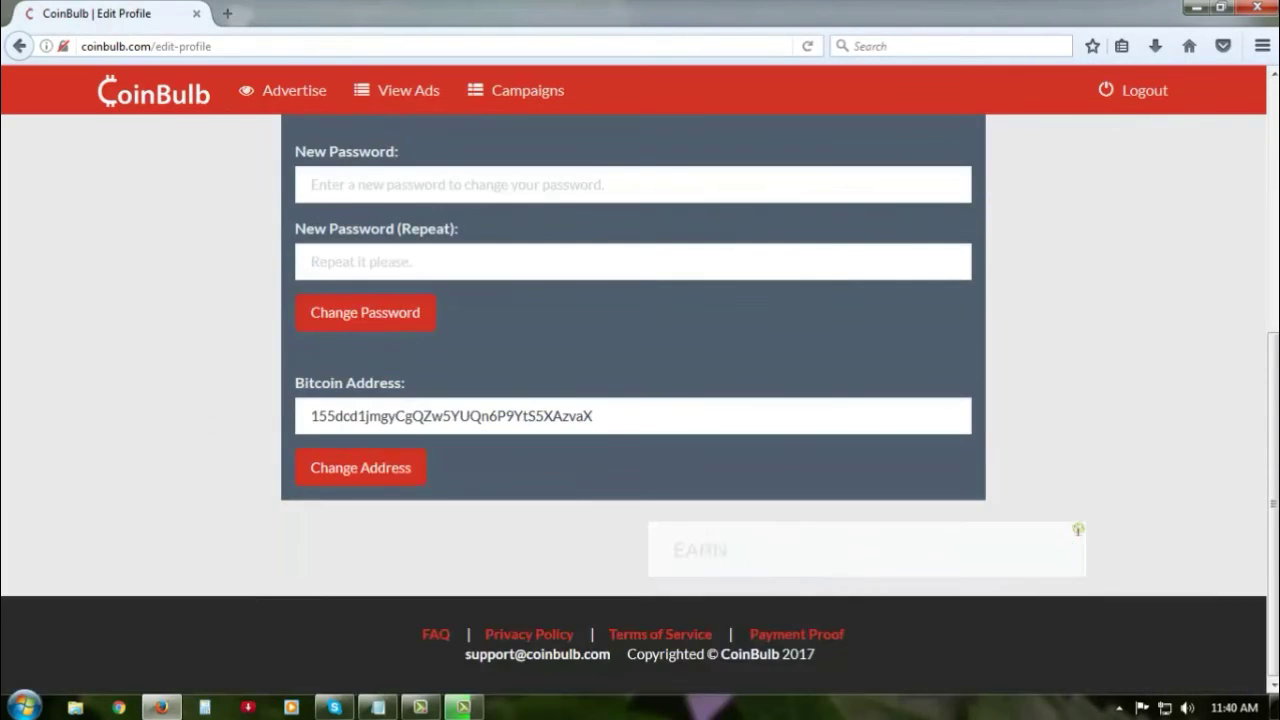
scroll(633, 450, "up", 2)
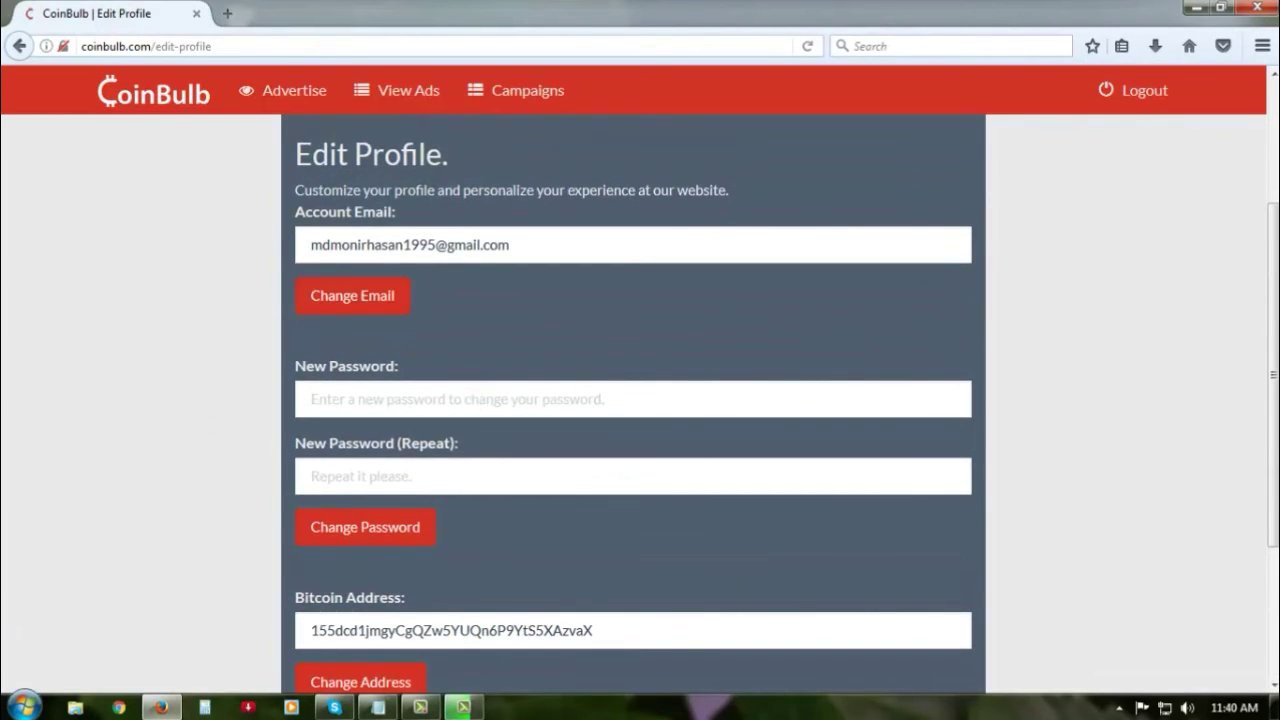
scroll(640, 400, "down", 3)
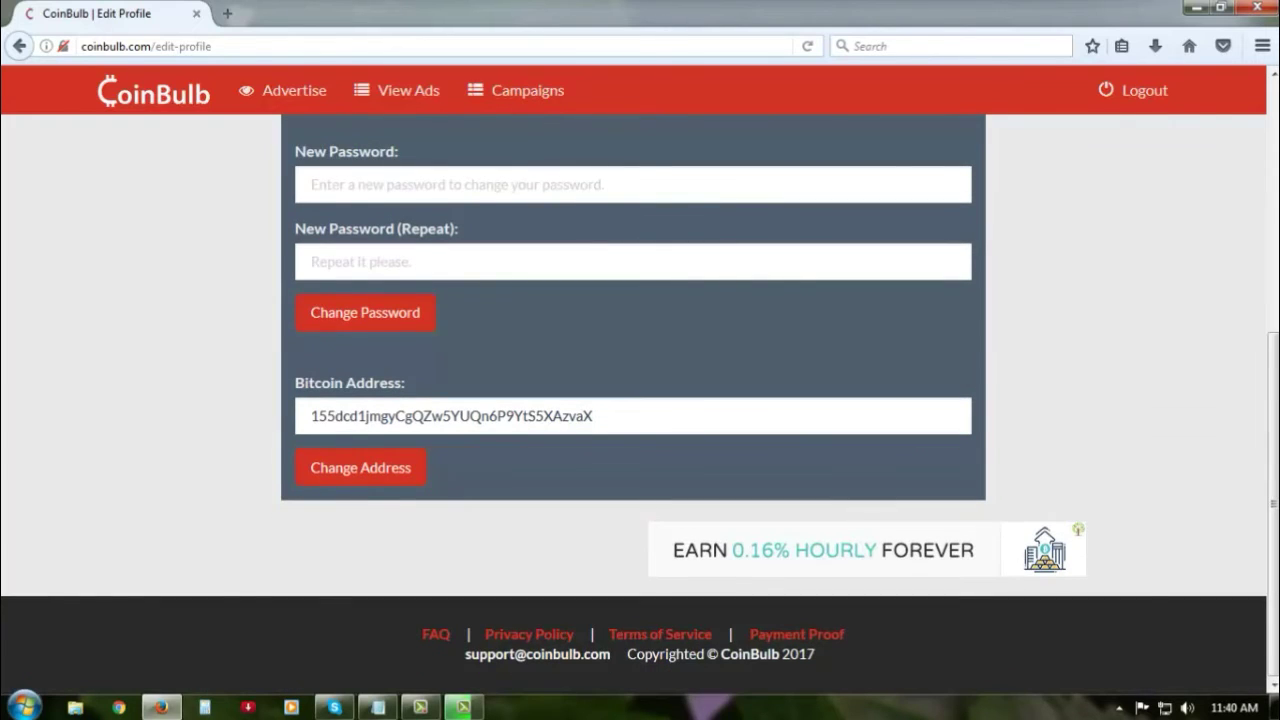
- Highlight the Bitcoin Address label and the wallet address entered in its field
left_click_drag(406, 383, 295, 383)
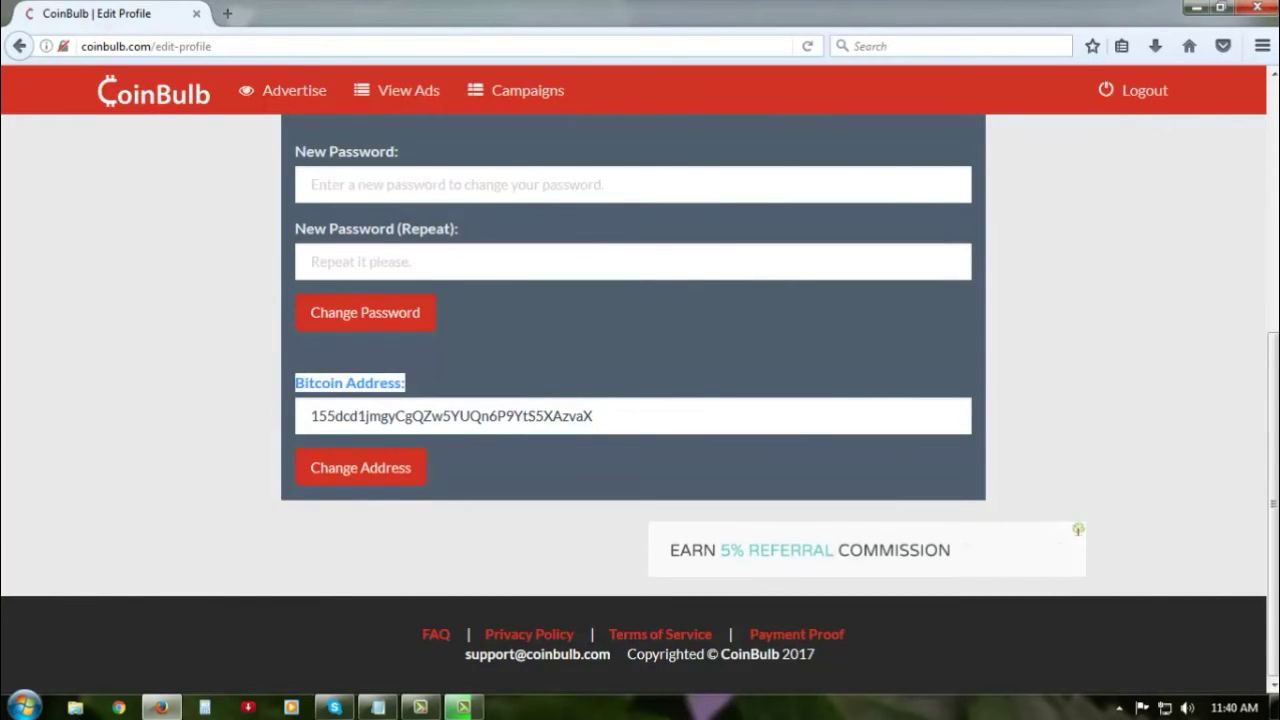
left_click(350, 383)
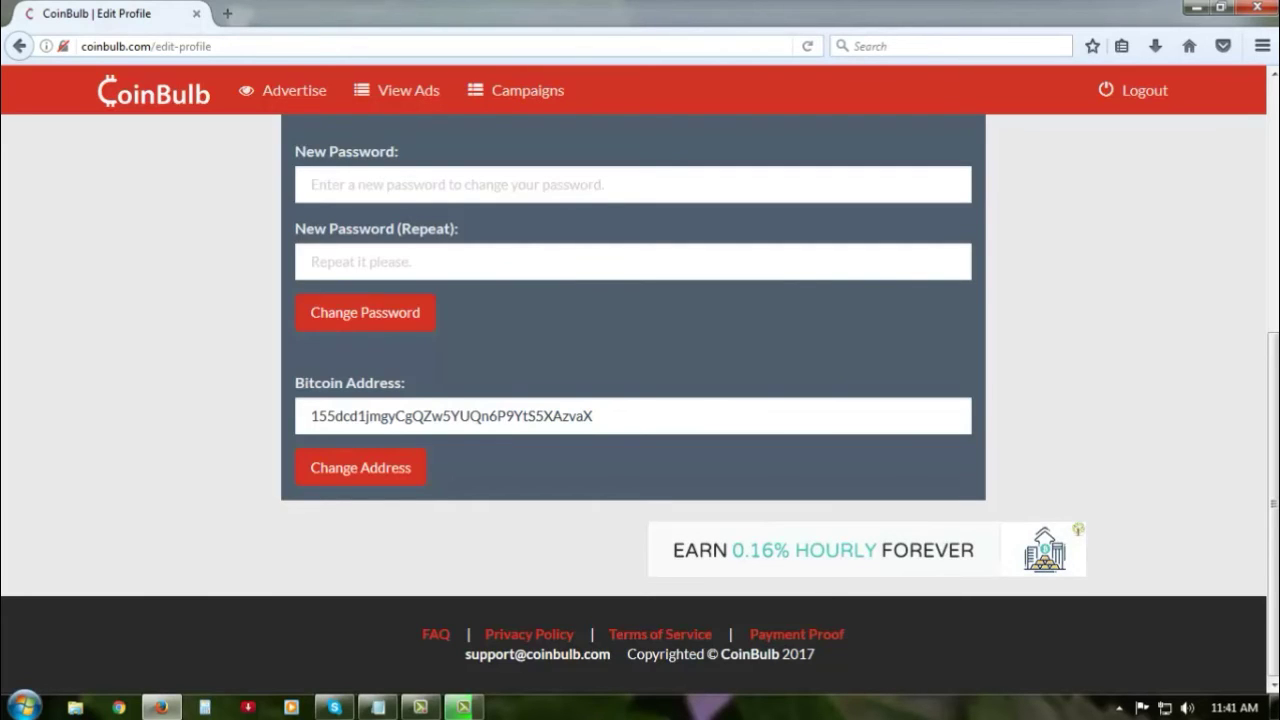
left_click_drag(295, 382, 343, 382)
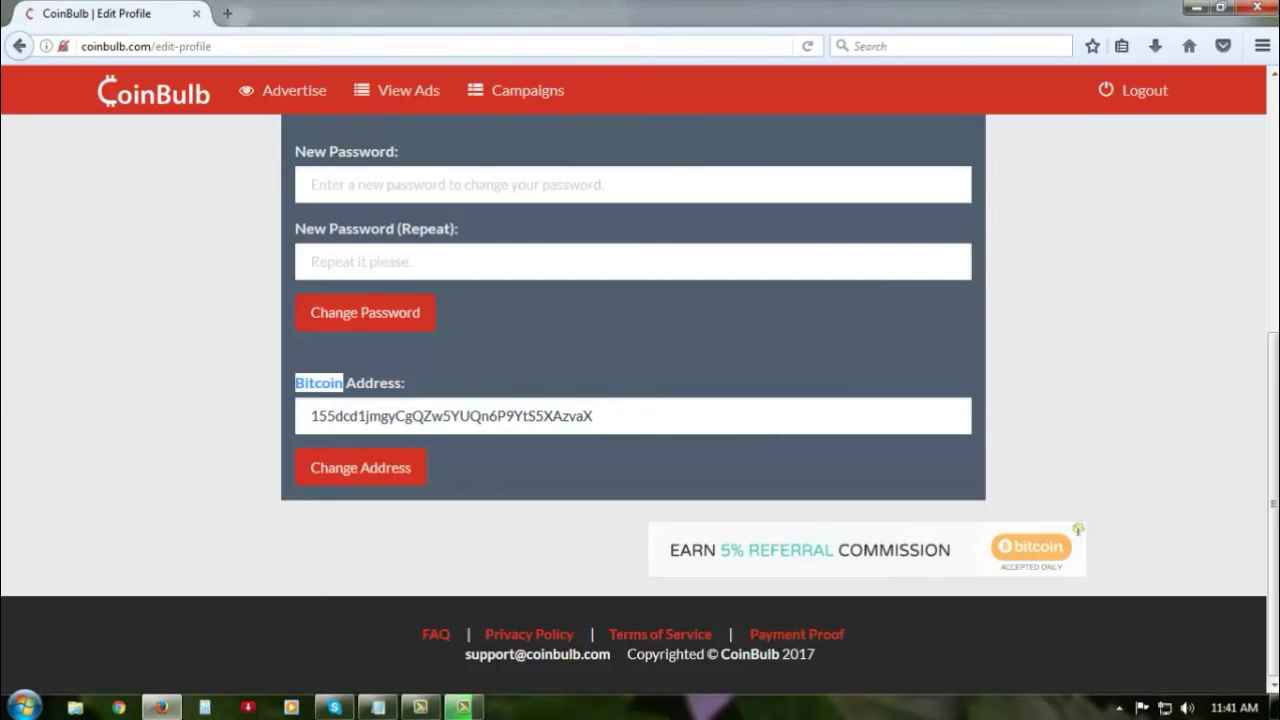
left_click(343, 382)
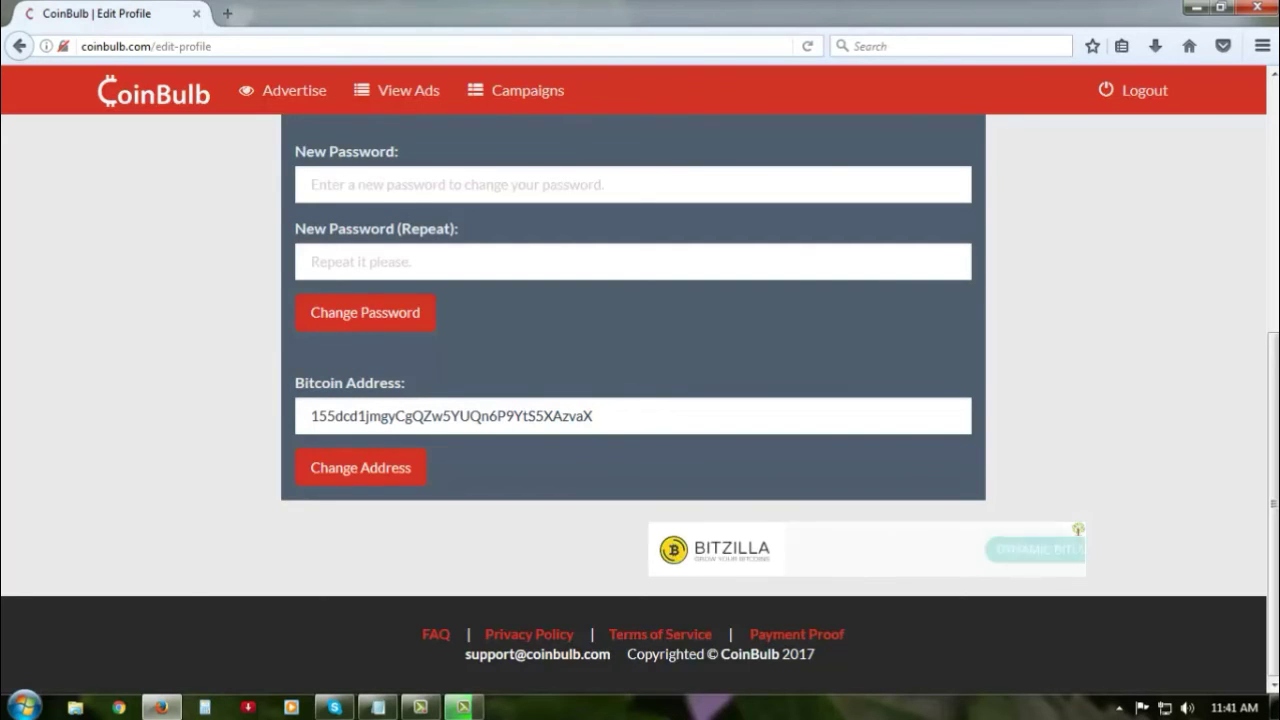
left_click_drag(594, 416, 311, 416)
left_click(600, 416)
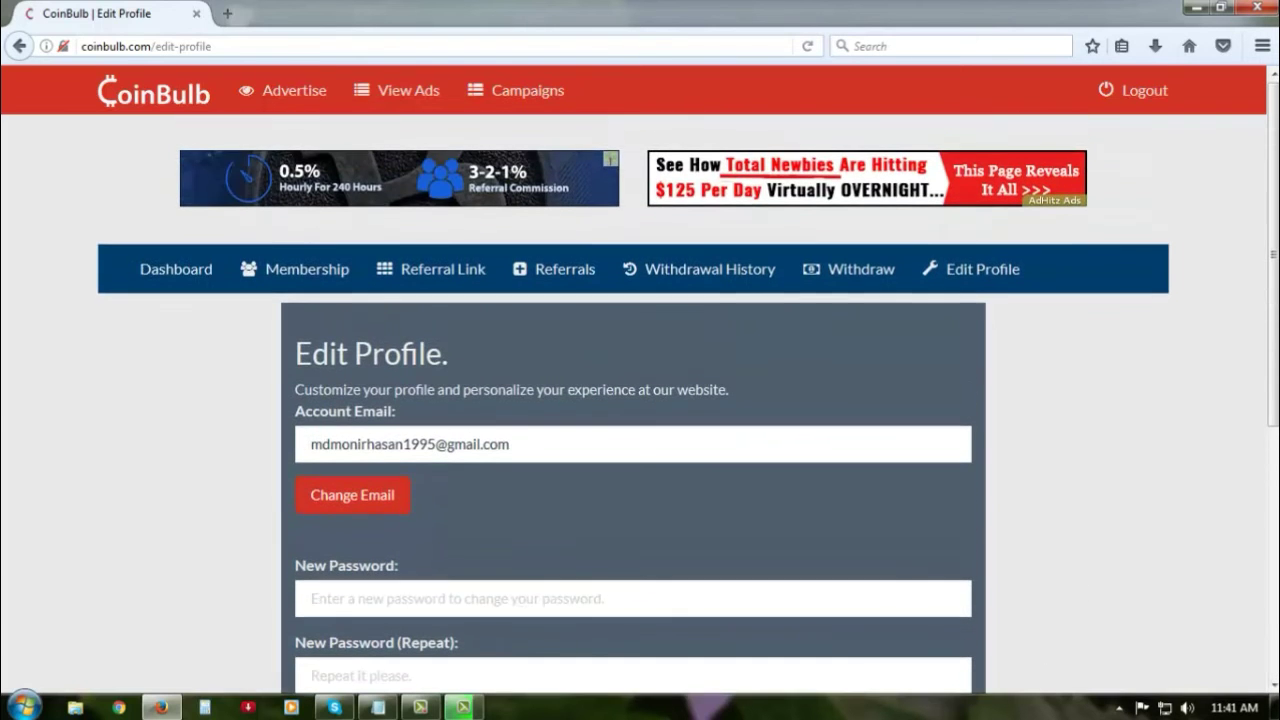
- Open the available advertisements page and look through the listed ads with their viewing times and mBTC rewards
left_click(176, 269)
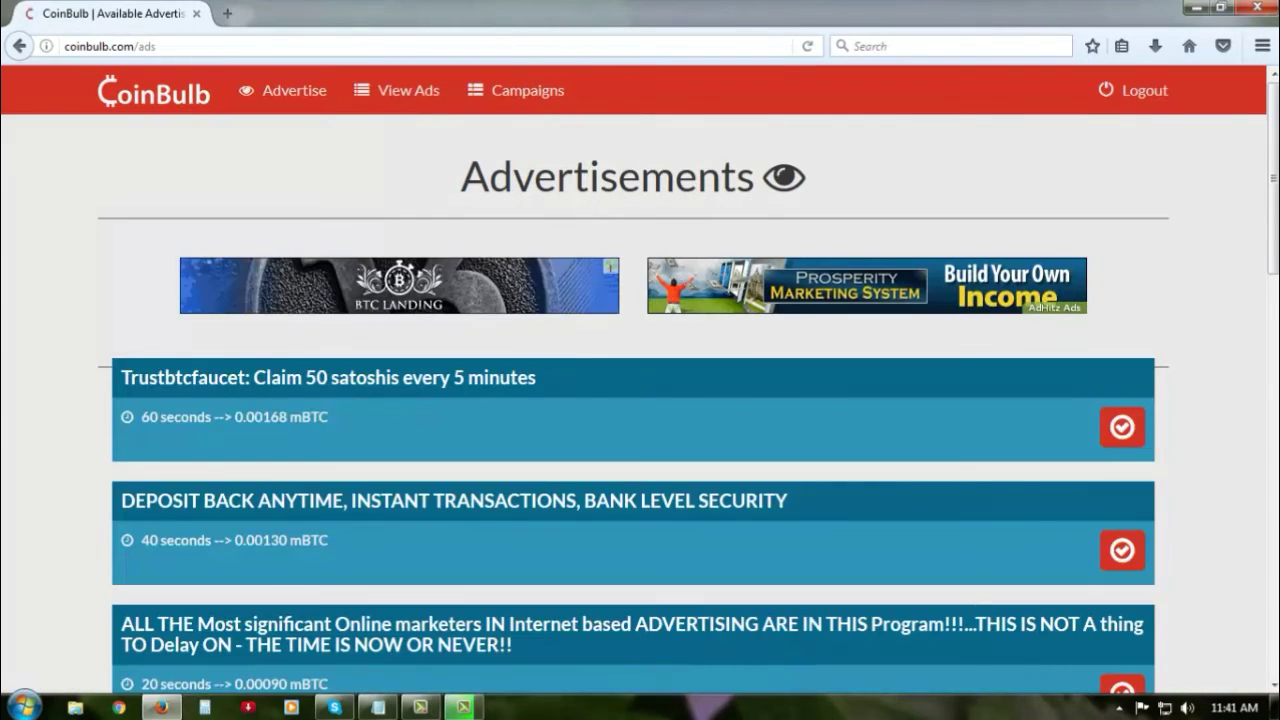
scroll(633, 400, "down", 5)
scroll(633, 400, "down", 5)
scroll(633, 400, "up", 15)
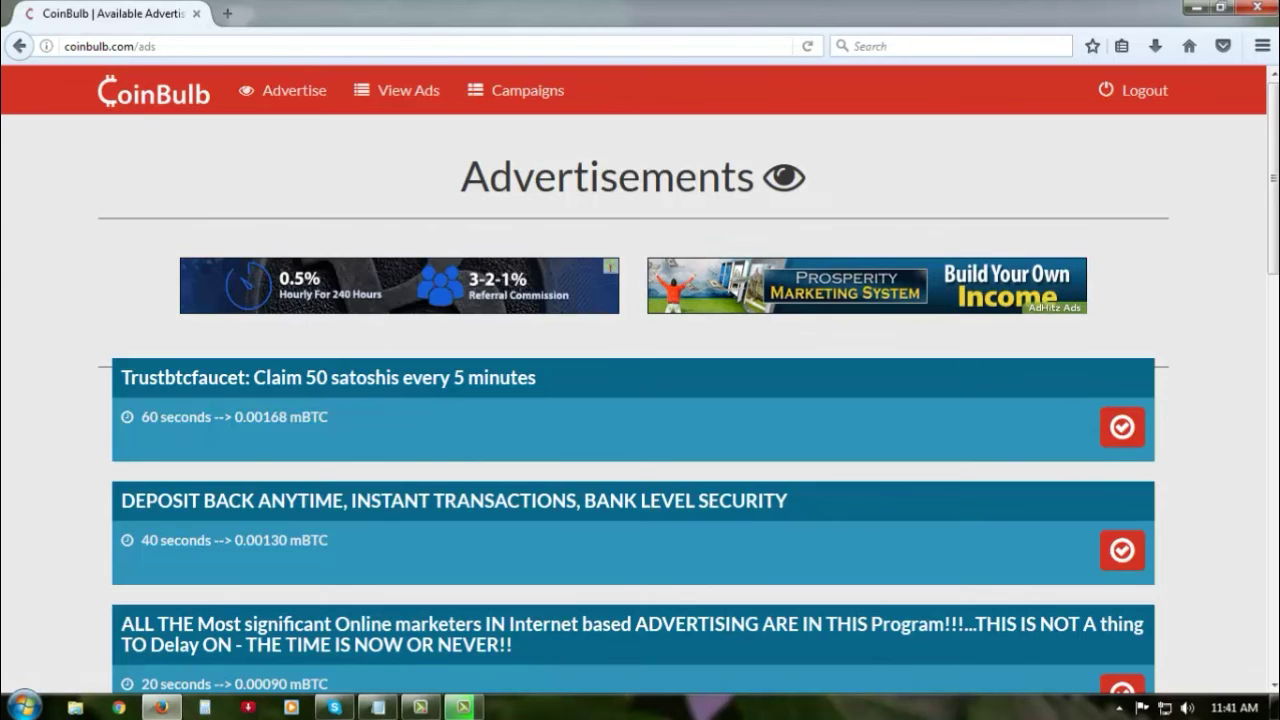
scroll(640, 400, "down", 3)
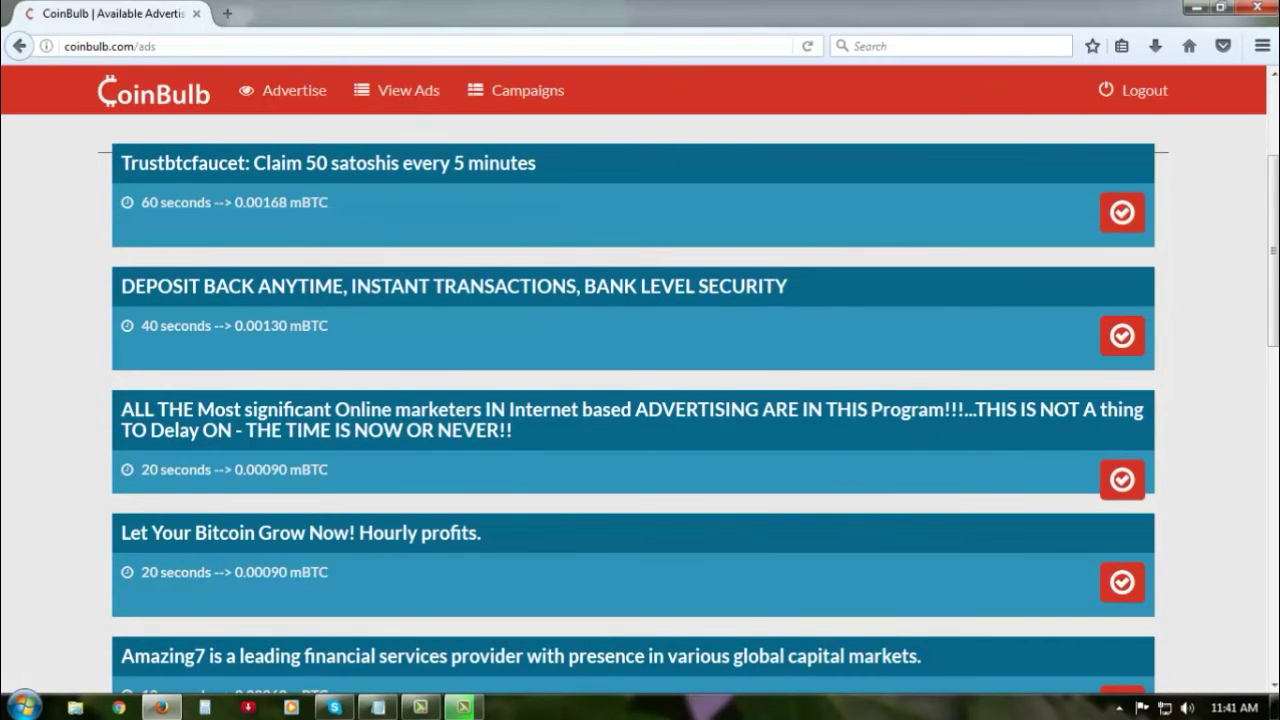
scroll(640, 400, "up", 3)
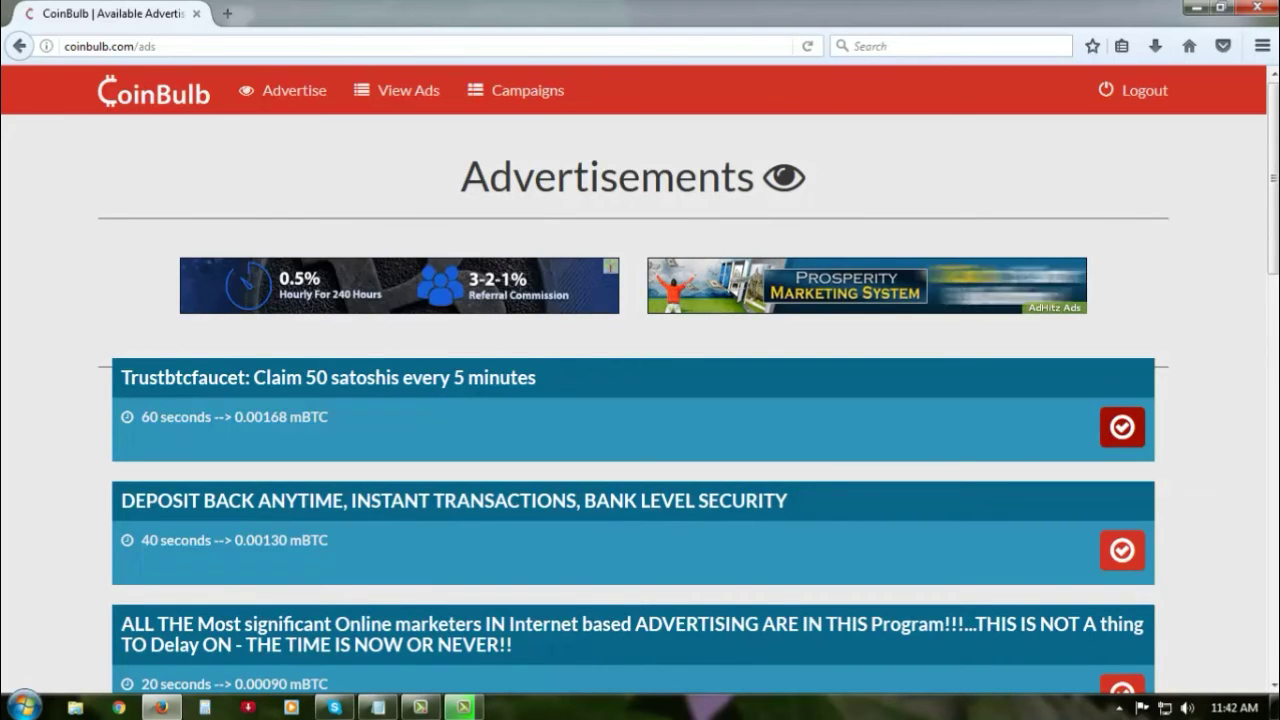
- Open the "Trustbtcfaucet: Claim 50 satoshis every 5 minutes" ad, answer its captcha with "win hands down" and start viewing the advertisement
left_click(1122, 427)
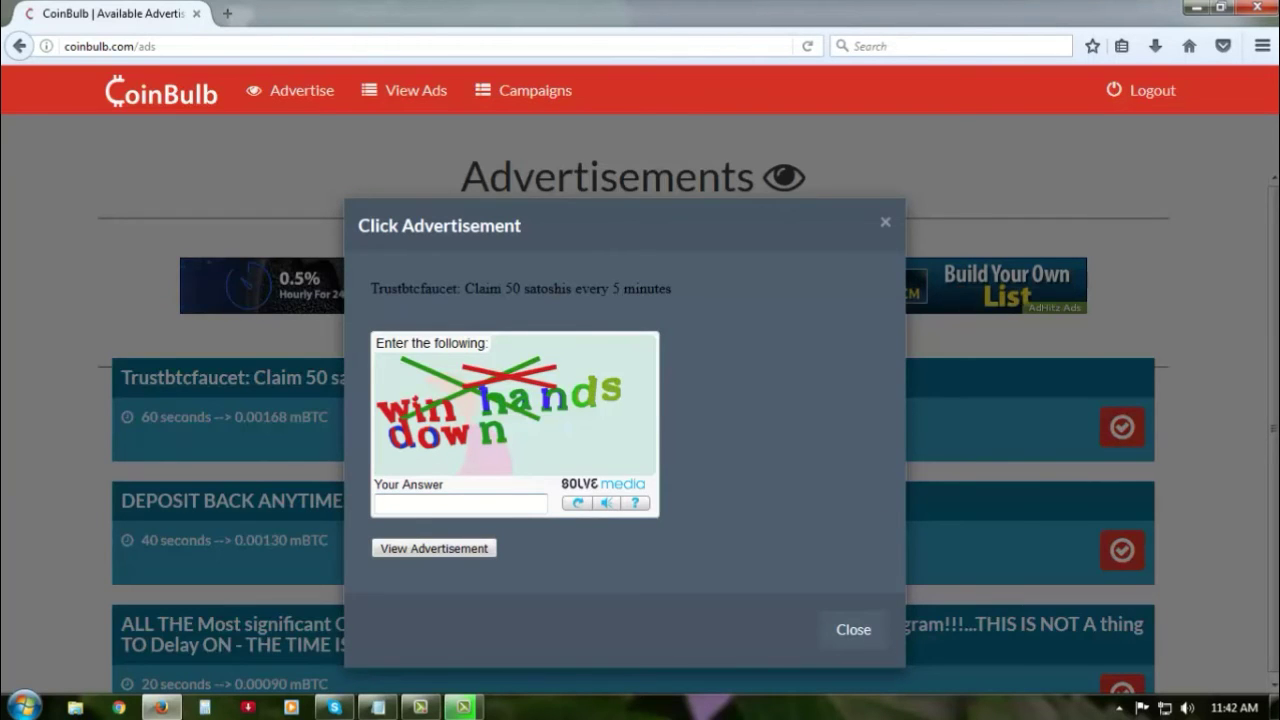
type("in hand")
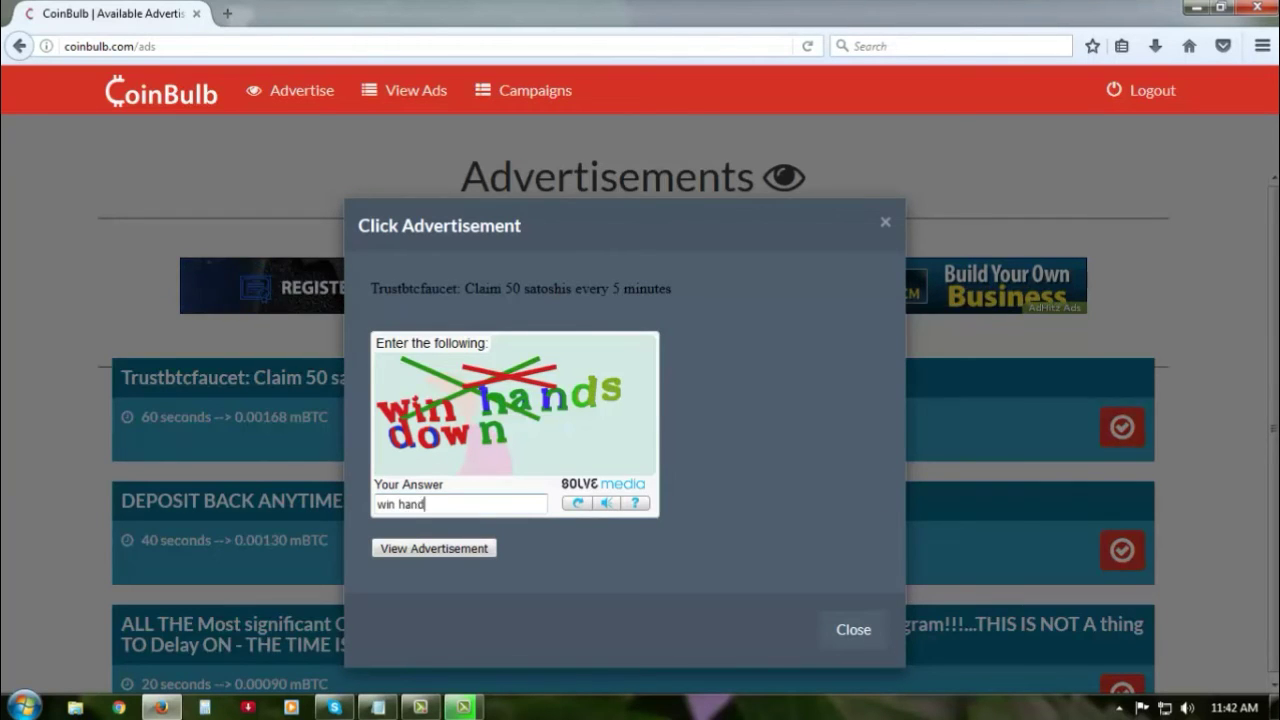
type("s down")
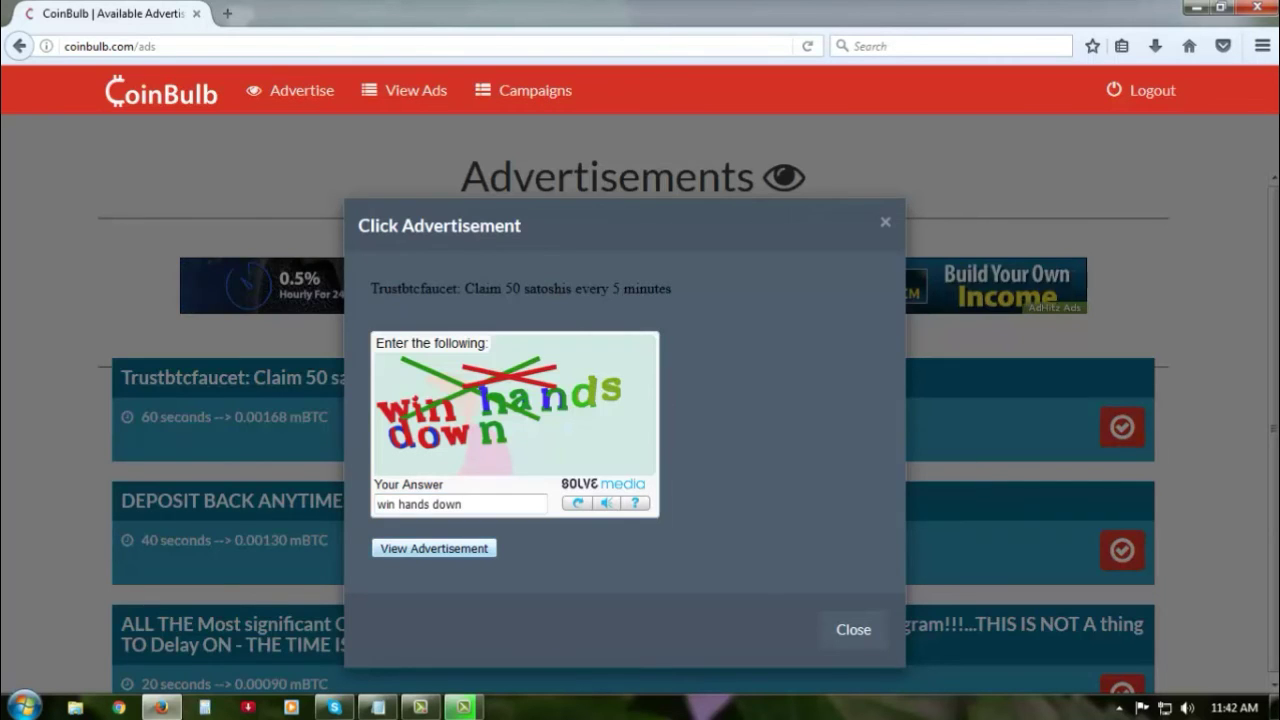
left_click(434, 548)
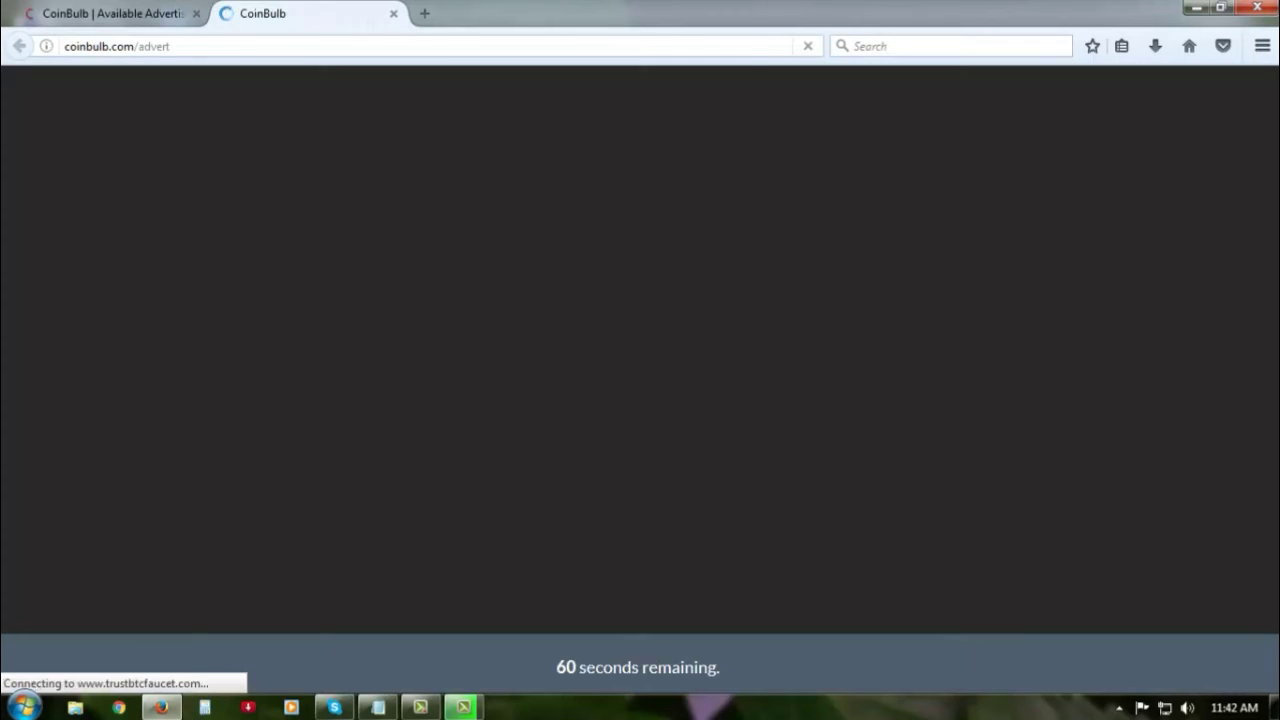